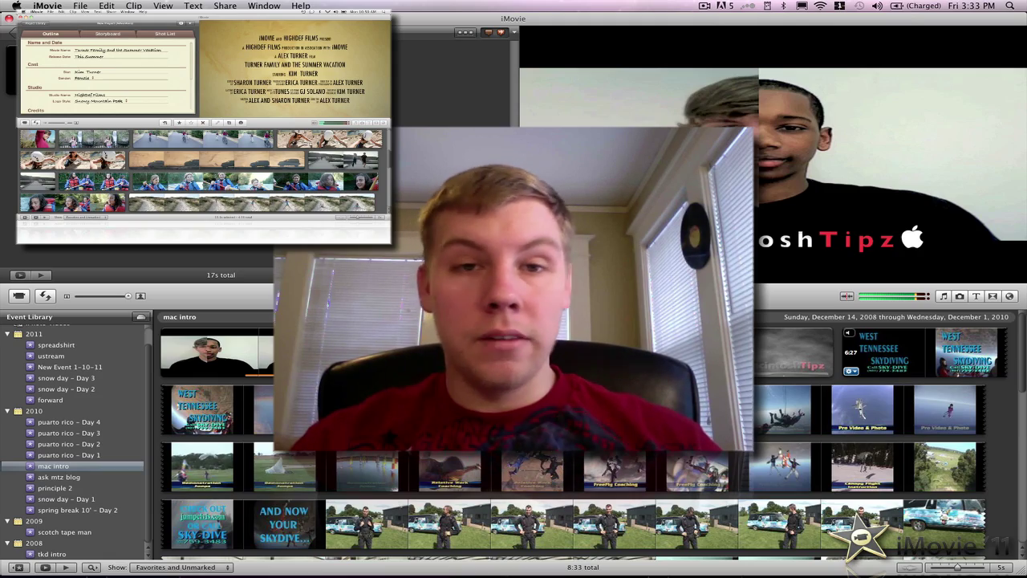
Step: Start a new project, previewing the Sports theme before settling on News
{"action": "left_click", "coordinate": [76, 5]}
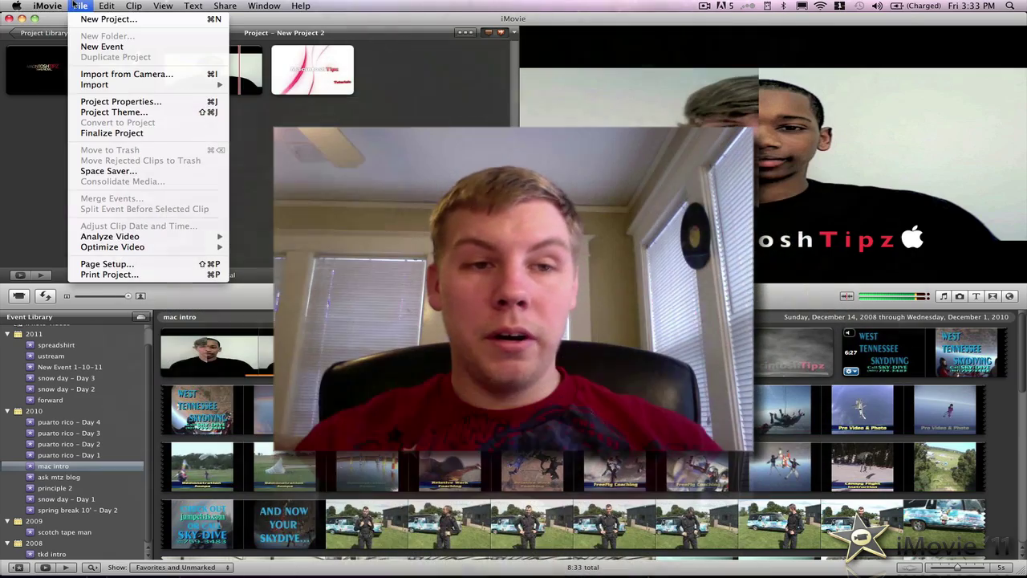
{"action": "left_click", "coordinate": [104, 19]}
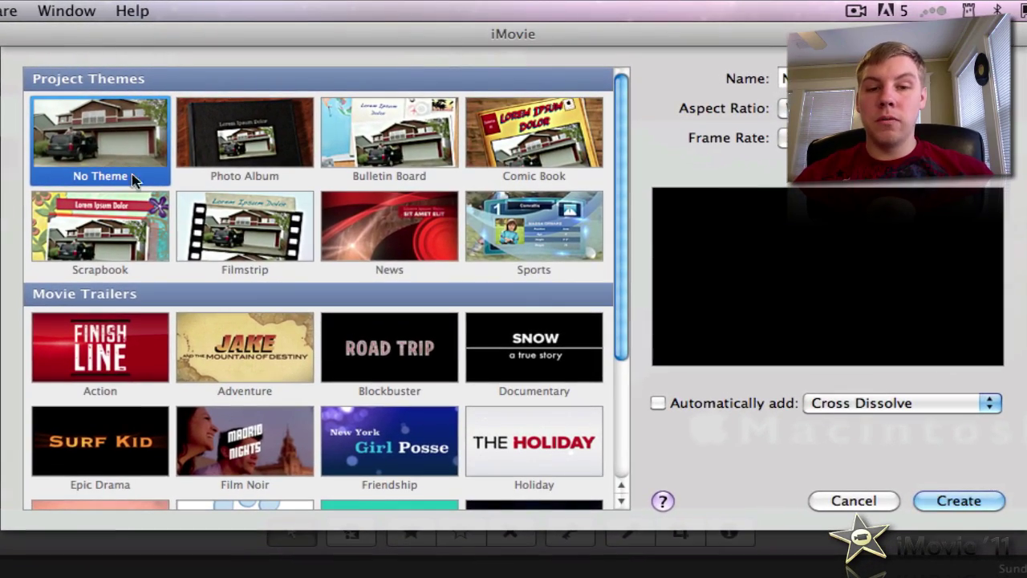
{"action": "left_click", "coordinate": [572, 228]}
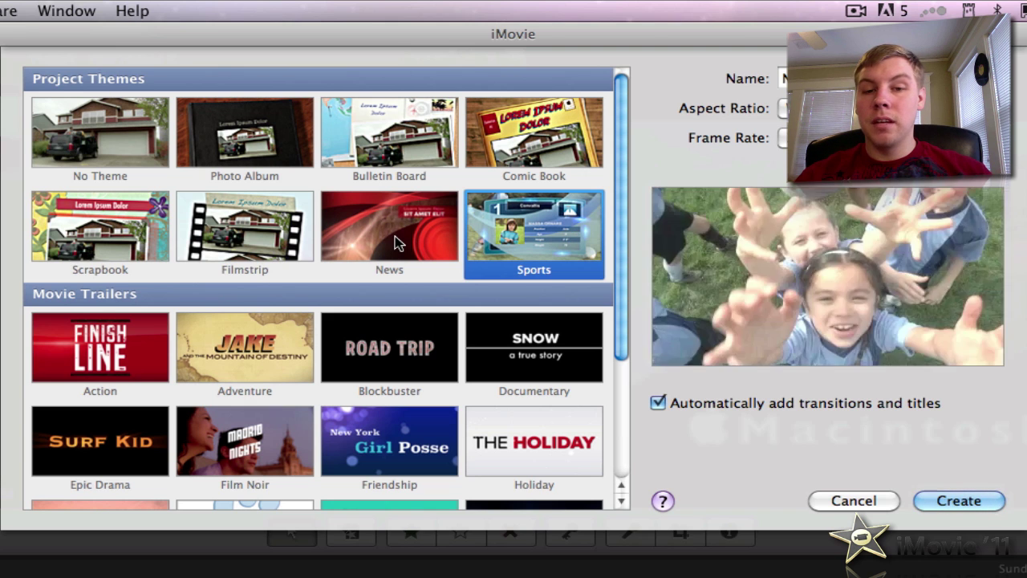
{"action": "left_click", "coordinate": [395, 243]}
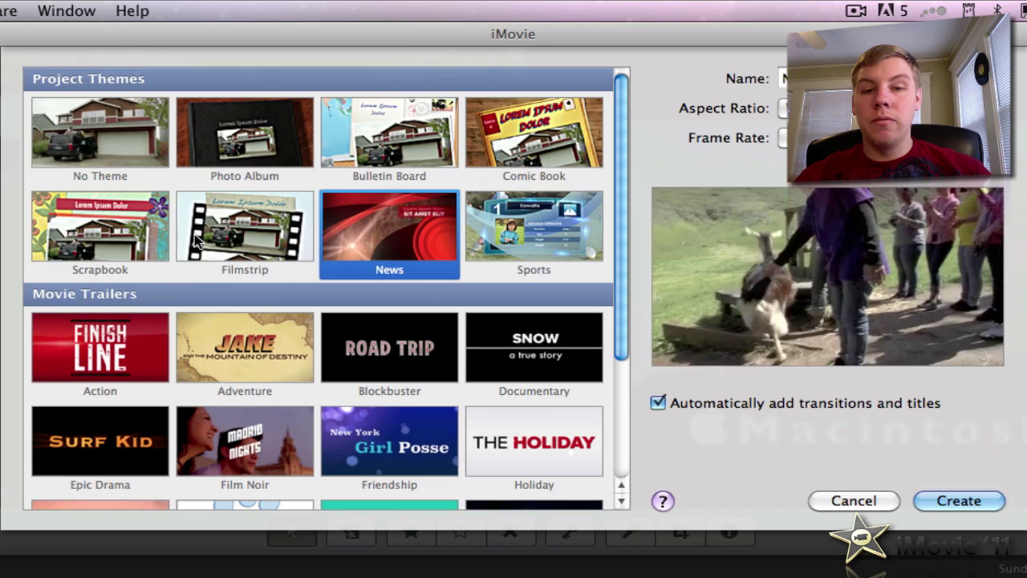
Step: Scroll down to Movie Trailers and create a project from the Action trailer
{"action": "scroll", "coordinate": [200, 243], "scroll_direction": "down", "scroll_amount": 3}
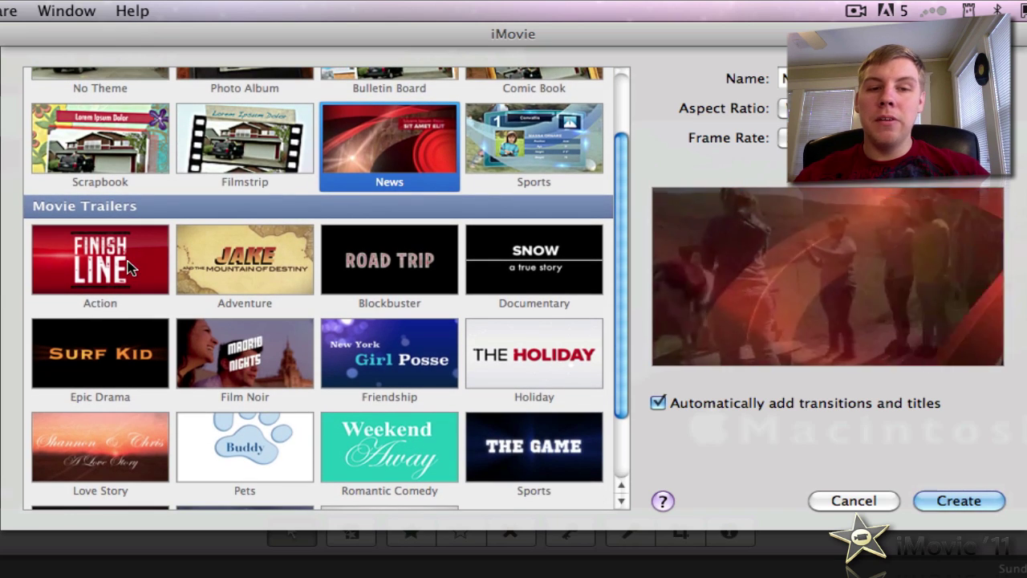
{"action": "scroll", "coordinate": [131, 268], "scroll_direction": "down", "scroll_amount": 2}
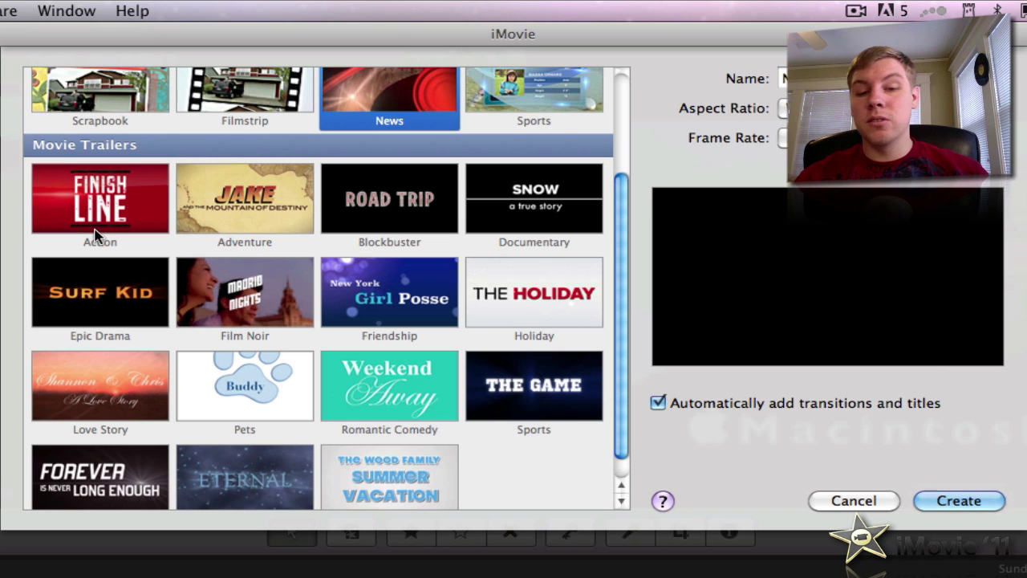
{"action": "scroll", "coordinate": [95, 234], "scroll_direction": "down", "scroll_amount": 1}
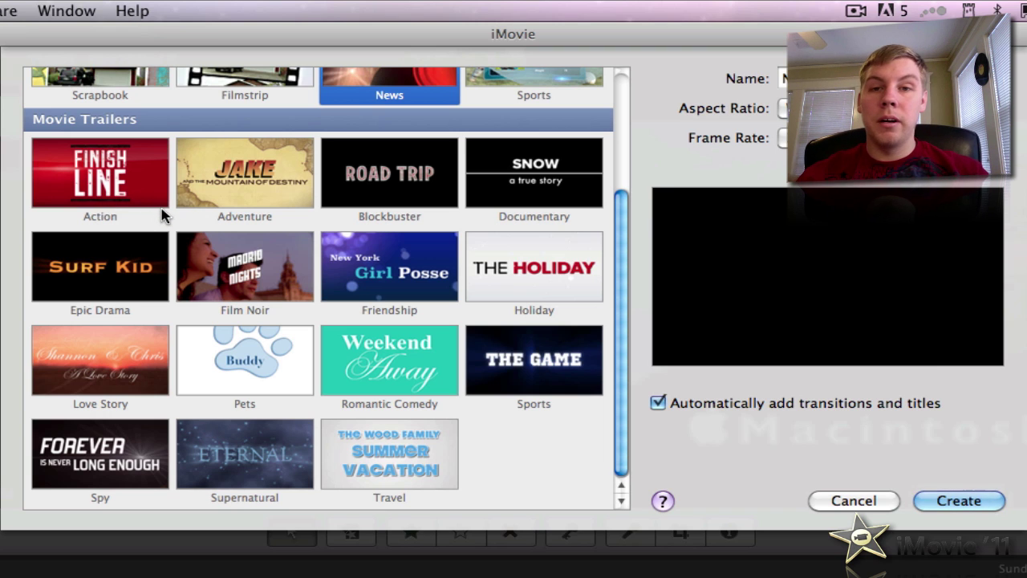
{"action": "left_click", "coordinate": [121, 186]}
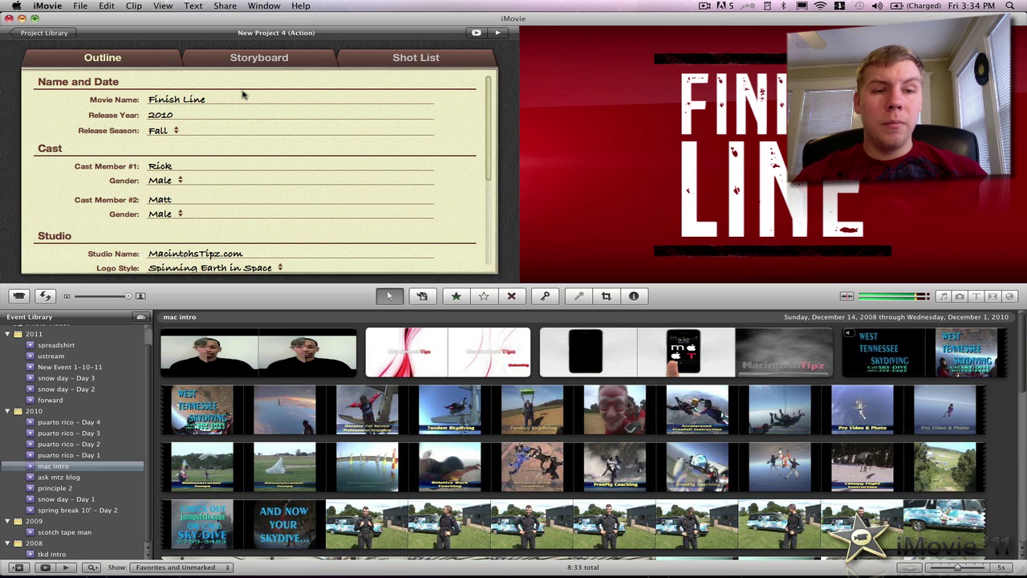
Step: Change the trailer's release year to 2011 and its release season to Summer
{"action": "scroll", "coordinate": [232, 100], "scroll_direction": "down", "scroll_amount": 1}
{"action": "scroll", "coordinate": [217, 107], "scroll_direction": "down", "scroll_amount": 1}
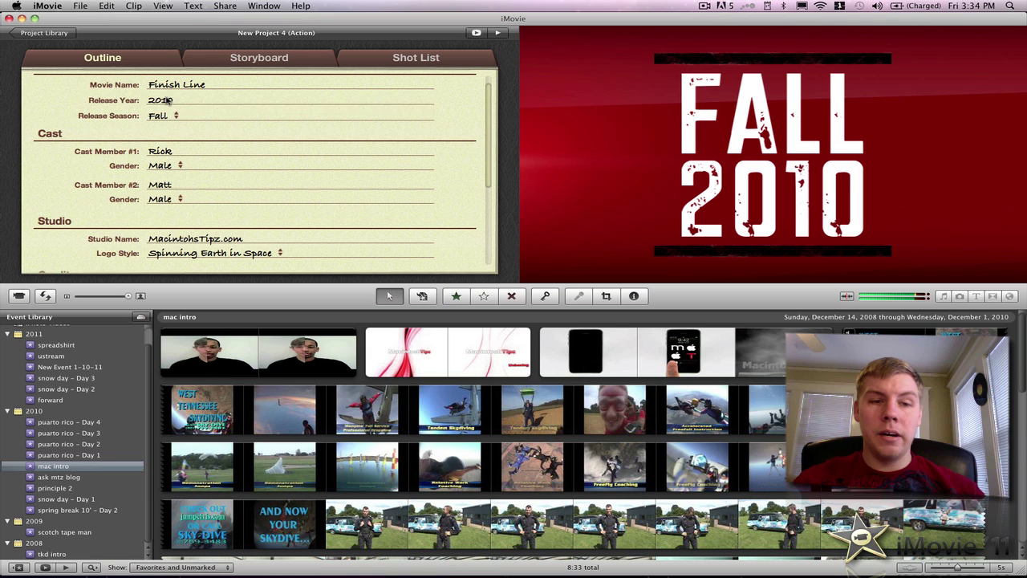
{"action": "double_click", "coordinate": [168, 100]}
{"action": "type", "text": "2010"}
{"action": "key", "text": "BackSpace"}
{"action": "type", "text": "1"}
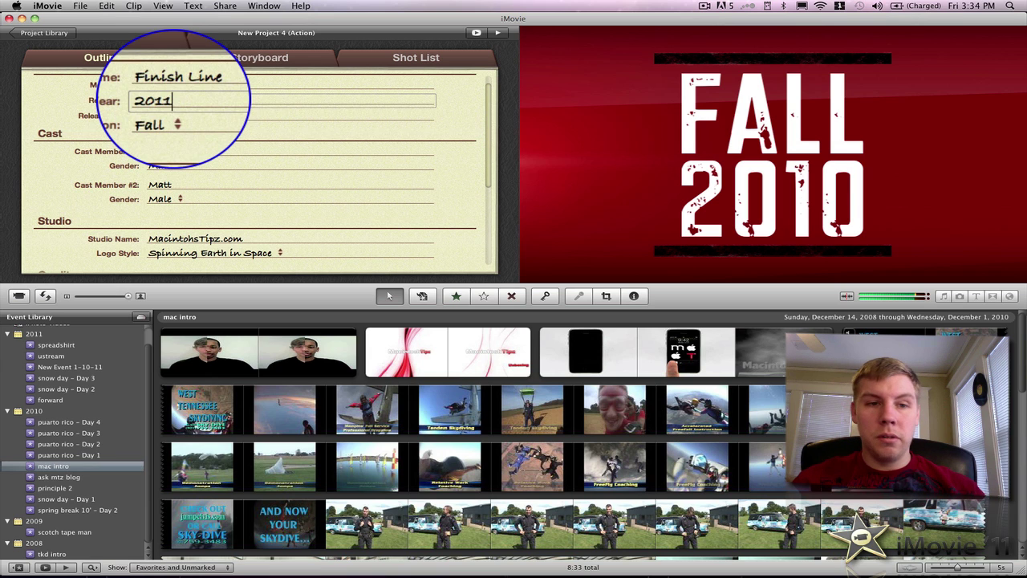
{"action": "left_click", "coordinate": [164, 116]}
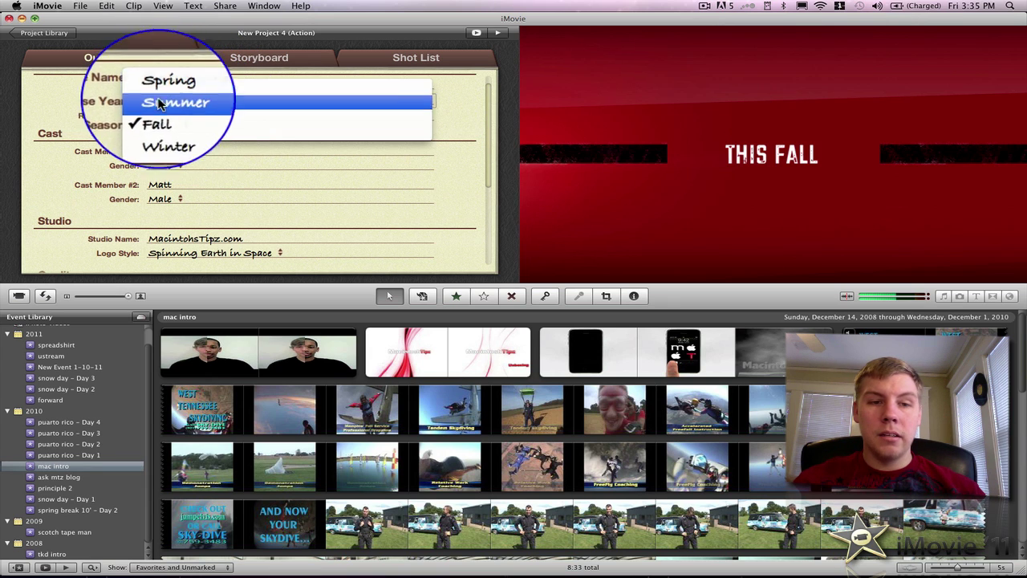
{"action": "left_click", "coordinate": [165, 105]}
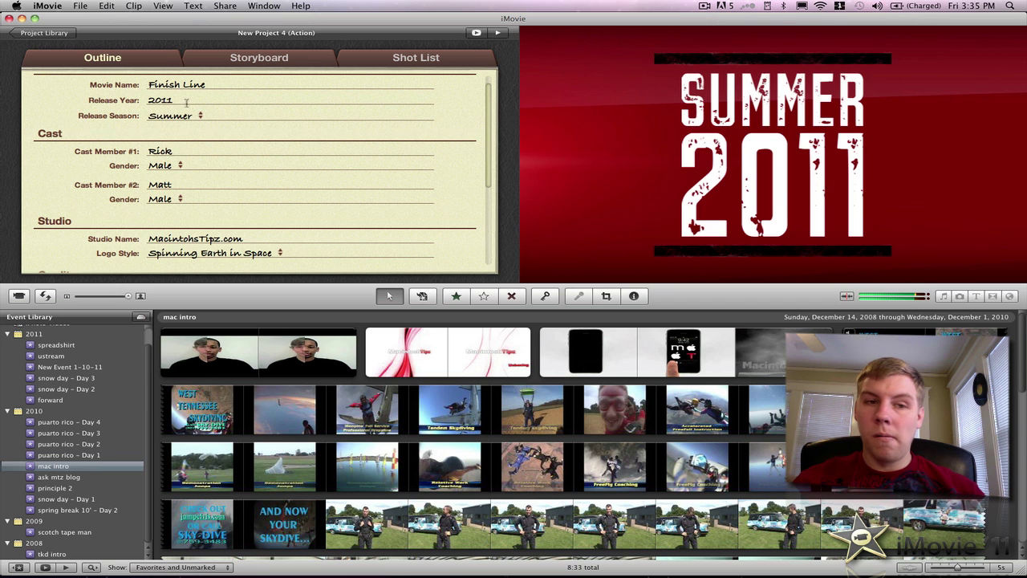
Step: Scroll through the finished outline, then switch to the trailer's storyboard
{"action": "scroll", "coordinate": [186, 104], "scroll_direction": "down", "scroll_amount": 5}
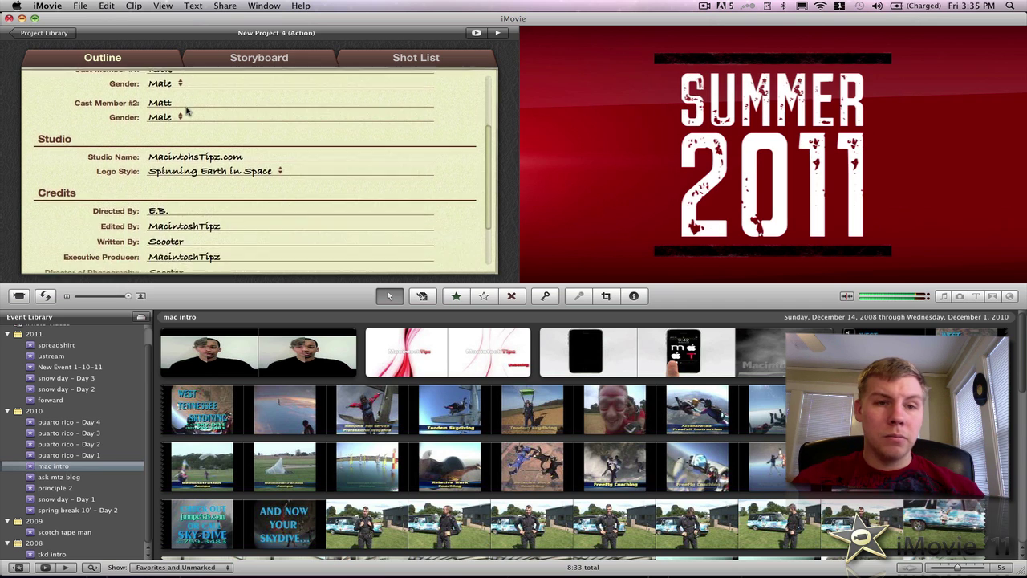
{"action": "scroll", "coordinate": [186, 112], "scroll_direction": "down", "scroll_amount": 5}
{"action": "scroll", "coordinate": [186, 112], "scroll_direction": "up", "scroll_amount": 8}
{"action": "scroll", "coordinate": [186, 113], "scroll_direction": "down", "scroll_amount": 2}
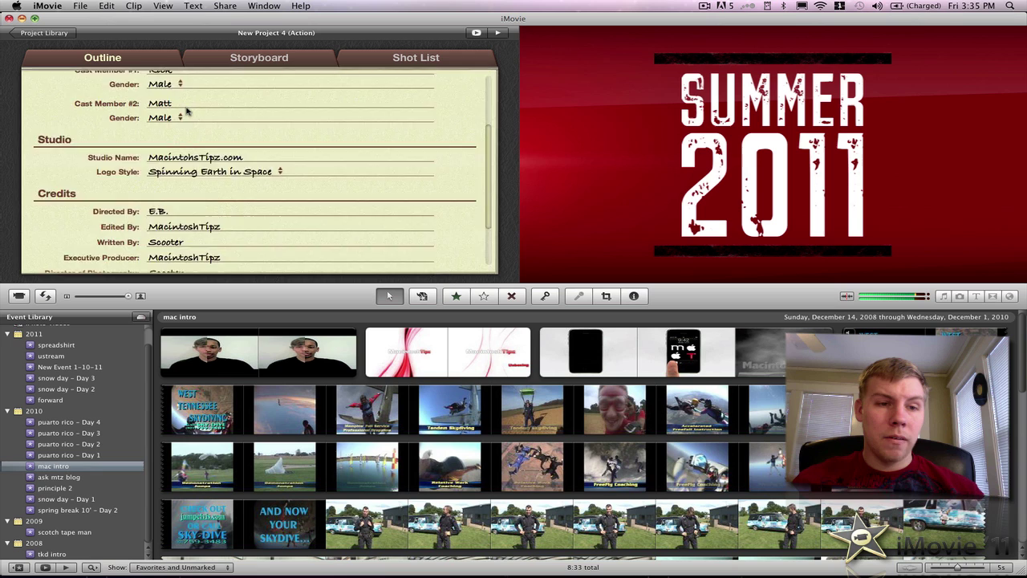
{"action": "scroll", "coordinate": [186, 112], "scroll_direction": "up", "scroll_amount": 6}
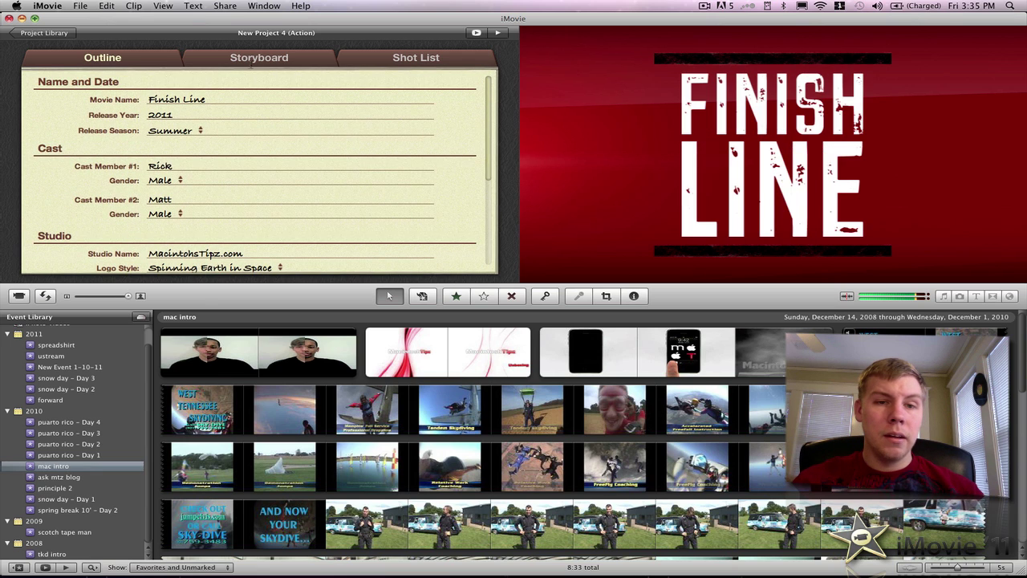
{"action": "left_click", "coordinate": [252, 63]}
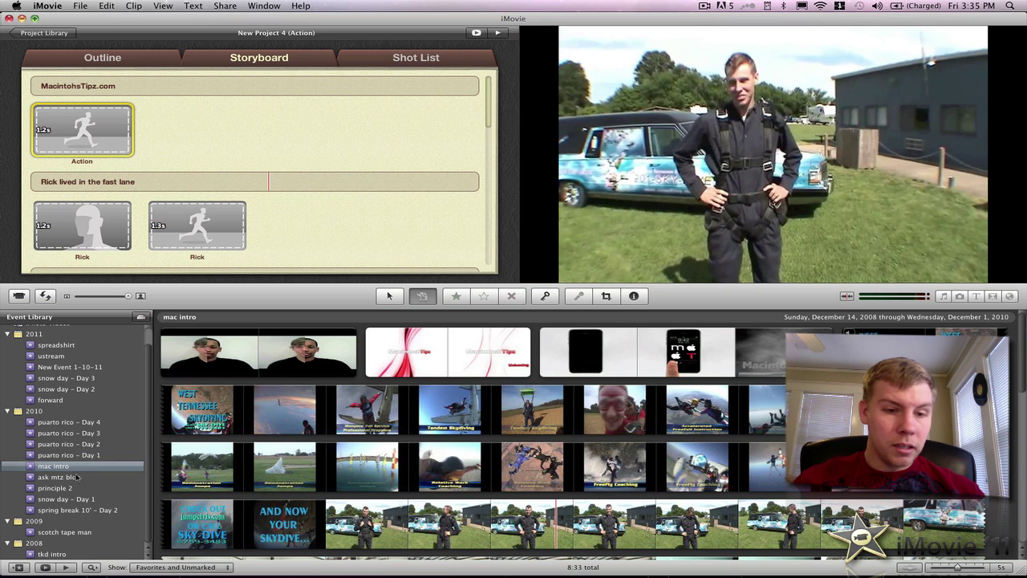
Step: Show the New Event 1-10-11 footage and scroll through the storyboard's empty placeholders
{"action": "left_click", "coordinate": [83, 367]}
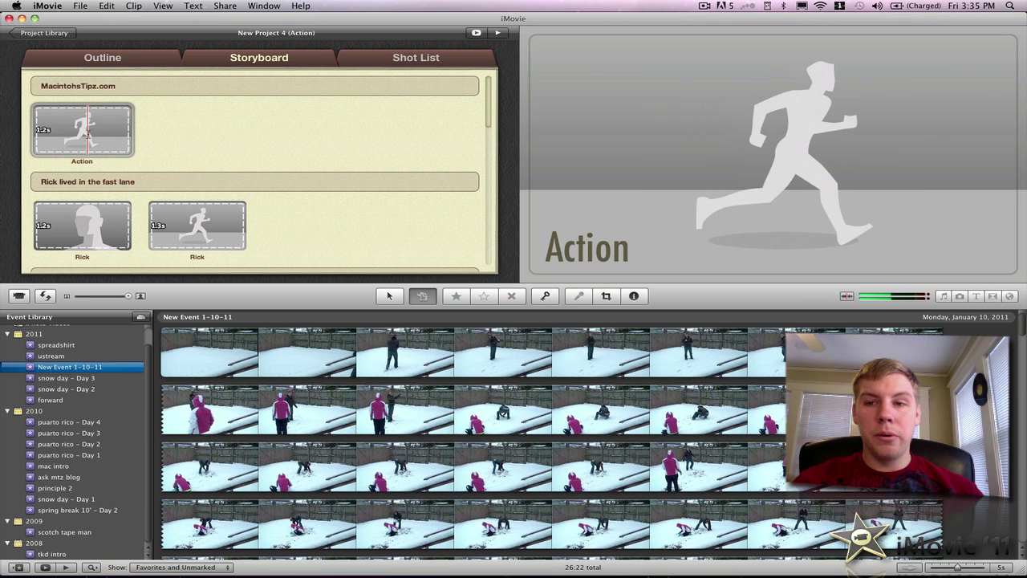
{"action": "key", "text": "XF86AudioRaiseVolume"}
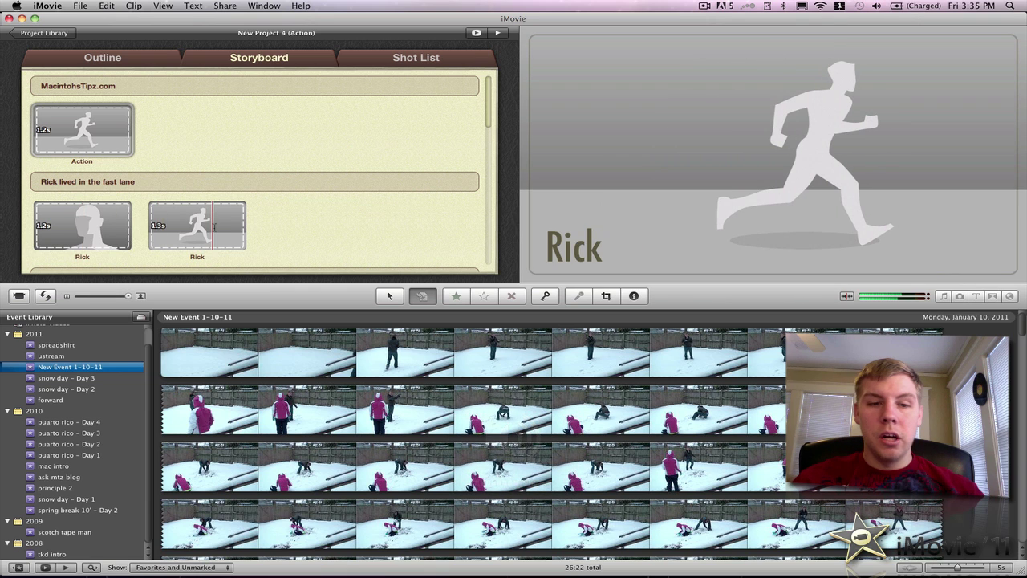
{"action": "scroll", "coordinate": [214, 230], "scroll_direction": "down", "scroll_amount": 4}
{"action": "scroll", "coordinate": [213, 229], "scroll_direction": "down", "scroll_amount": 5}
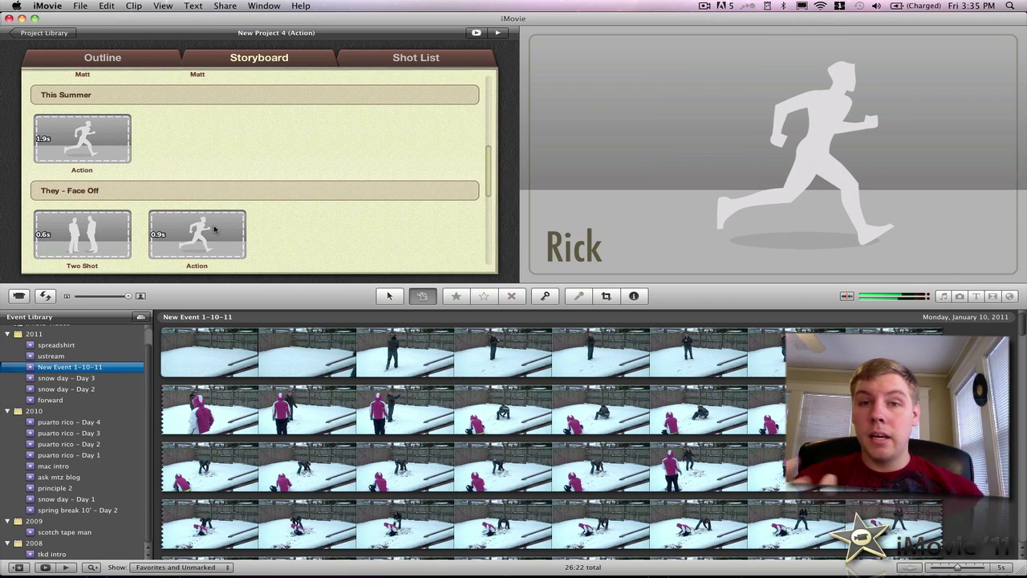
{"action": "scroll", "coordinate": [213, 229], "scroll_direction": "up", "scroll_amount": 10}
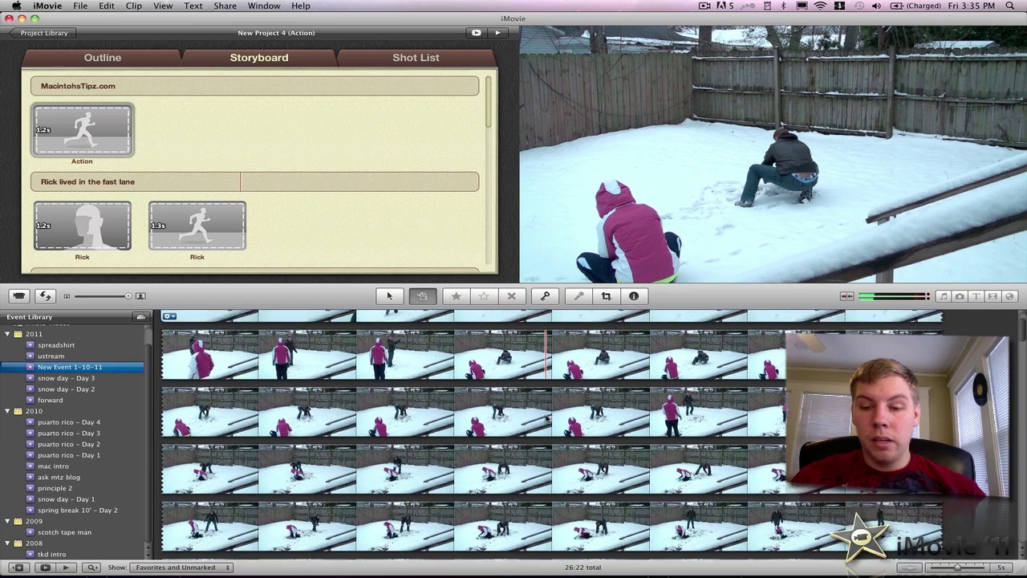
Step: Place a 7.4-second snow range in the first Action shot and play it back
{"action": "left_click_drag", "start_coordinate": [632, 445], "coordinate": [775, 444]}
{"action": "left_click", "coordinate": [773, 444]}
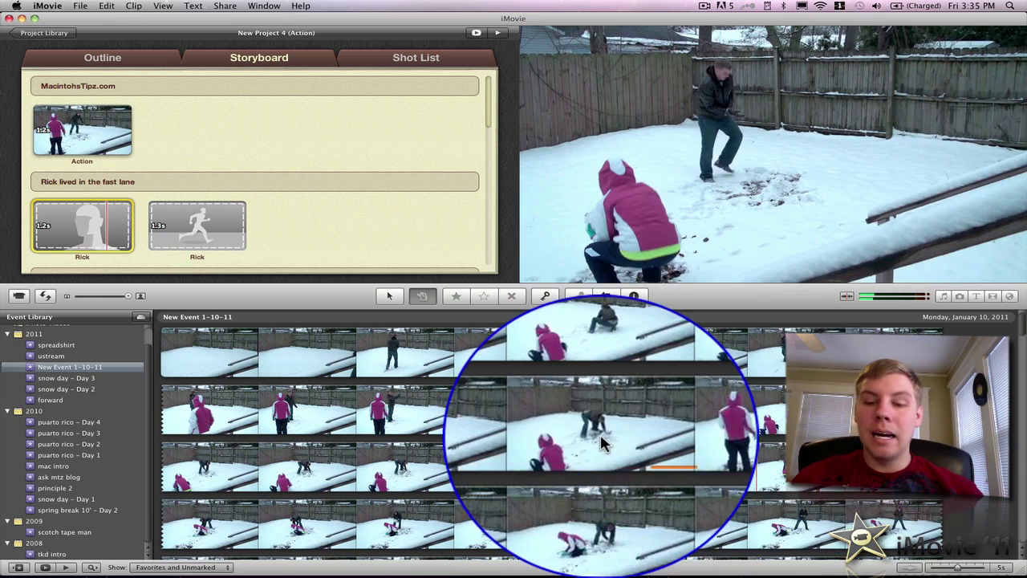
{"action": "scroll", "coordinate": [706, 425], "scroll_direction": "down", "scroll_amount": 3}
{"action": "key", "text": "space"}
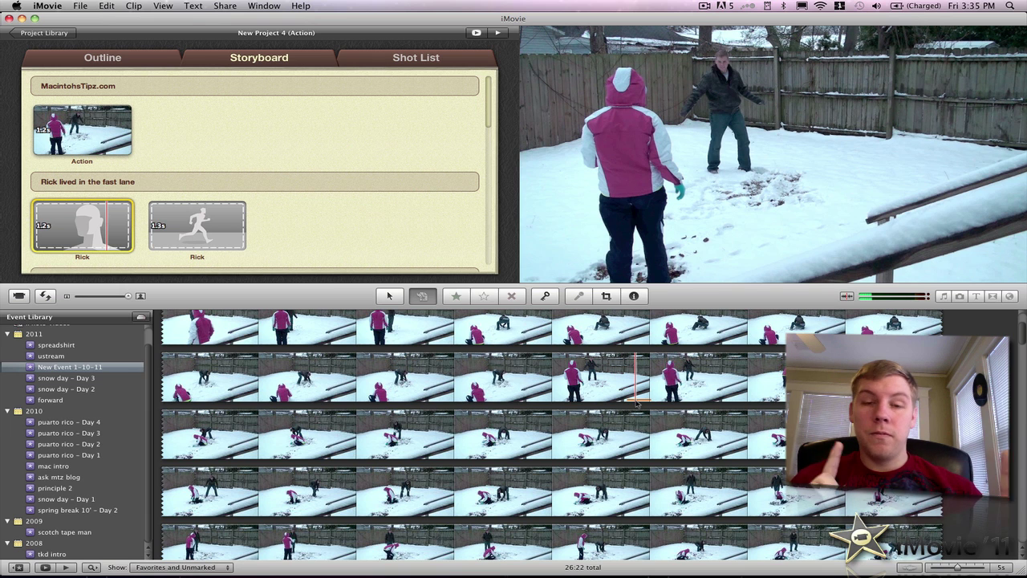
{"action": "scroll", "coordinate": [636, 404], "scroll_direction": "down", "scroll_amount": 3}
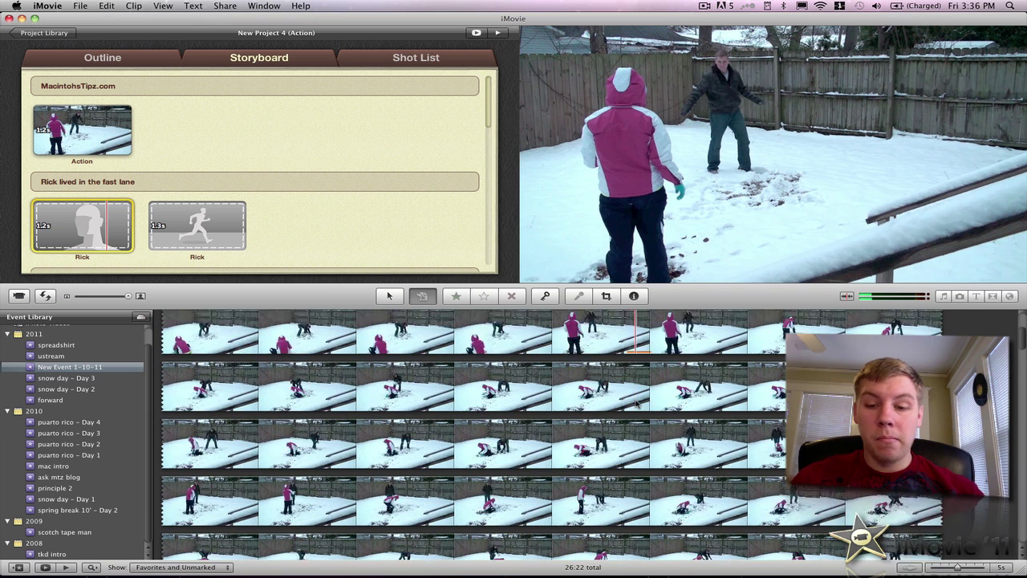
{"action": "scroll", "coordinate": [636, 403], "scroll_direction": "down", "scroll_amount": 1}
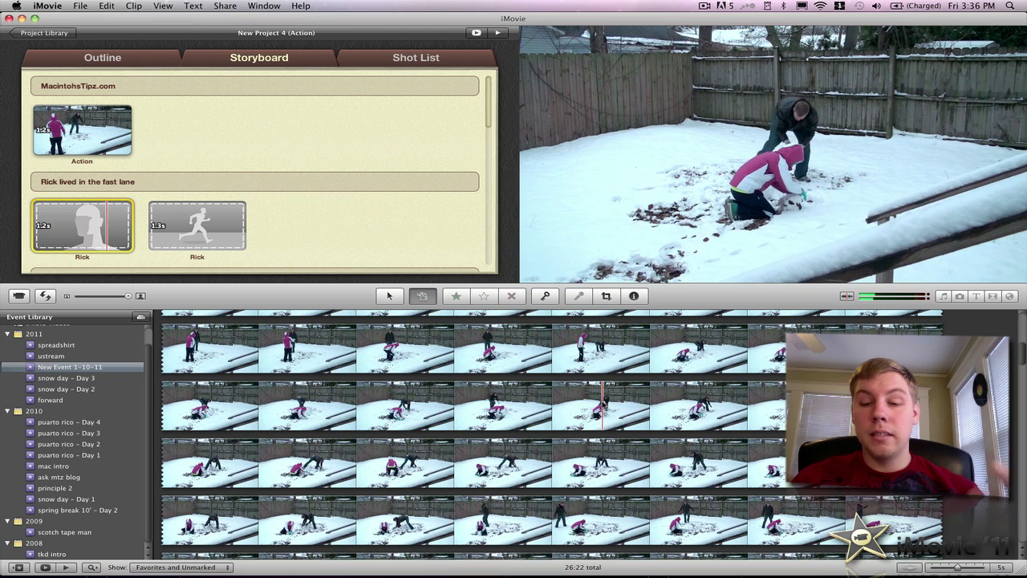
{"action": "scroll", "coordinate": [450, 405], "scroll_direction": "down", "scroll_amount": 1}
Step: Fill both Rick shots and both Matt shots with snow footage
{"action": "left_click", "coordinate": [416, 431]}
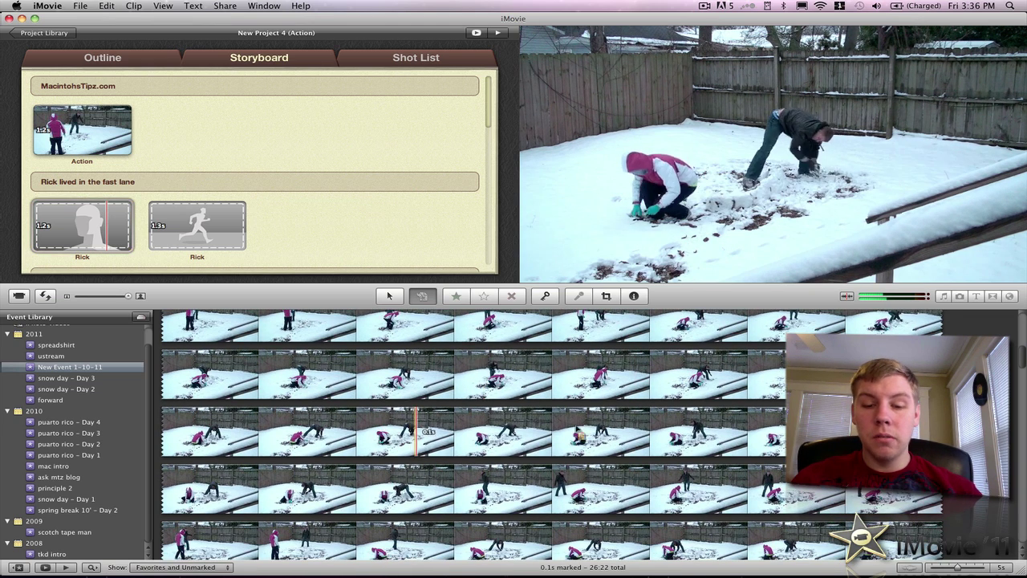
{"action": "left_click_drag", "start_coordinate": [416, 431], "coordinate": [82, 225]}
{"action": "left_click", "coordinate": [223, 226]}
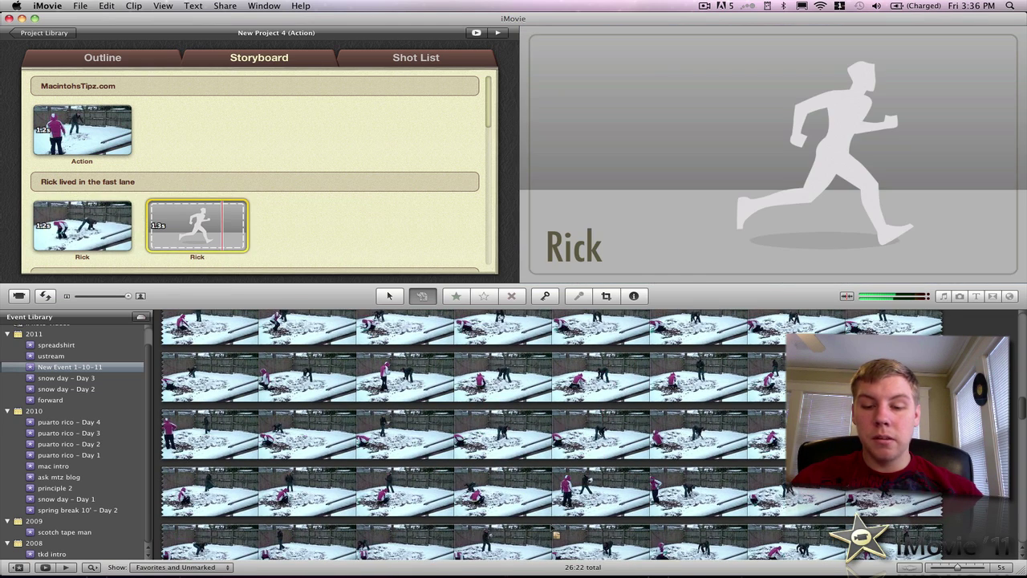
{"action": "left_click", "coordinate": [554, 536]}
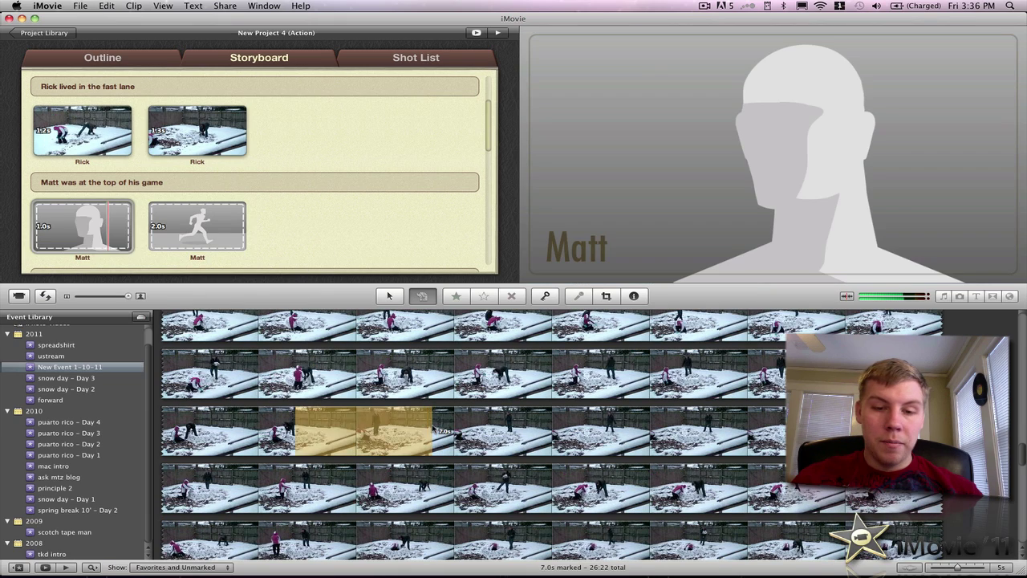
{"action": "left_click", "coordinate": [319, 425]}
{"action": "scroll", "coordinate": [735, 433], "scroll_direction": "down", "scroll_amount": 3}
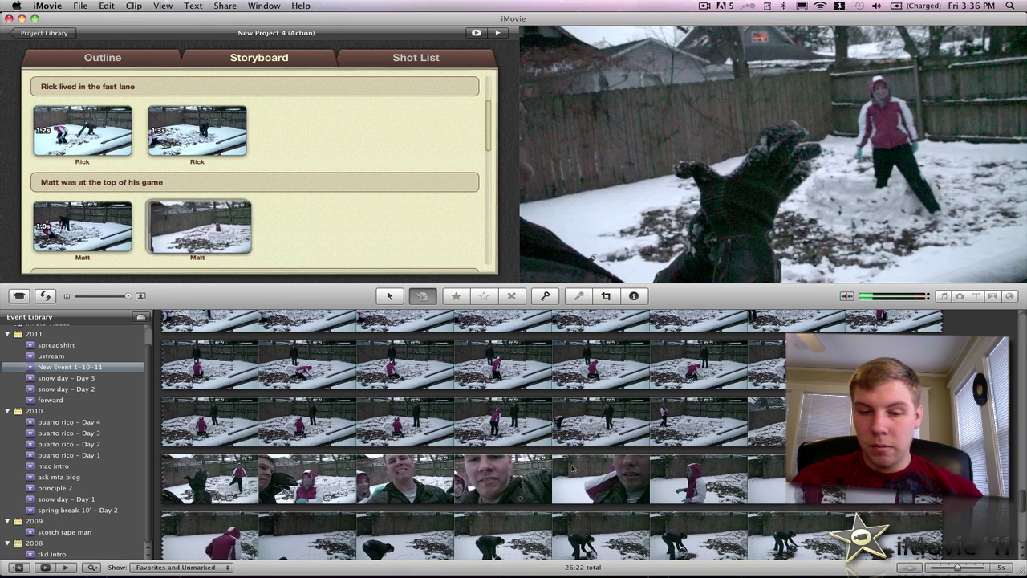
{"action": "left_click", "coordinate": [550, 472]}
Step: Fill the This Summer action, Two Shot, Face Off and Landscape snowman placeholders
{"action": "left_click", "coordinate": [396, 471]}
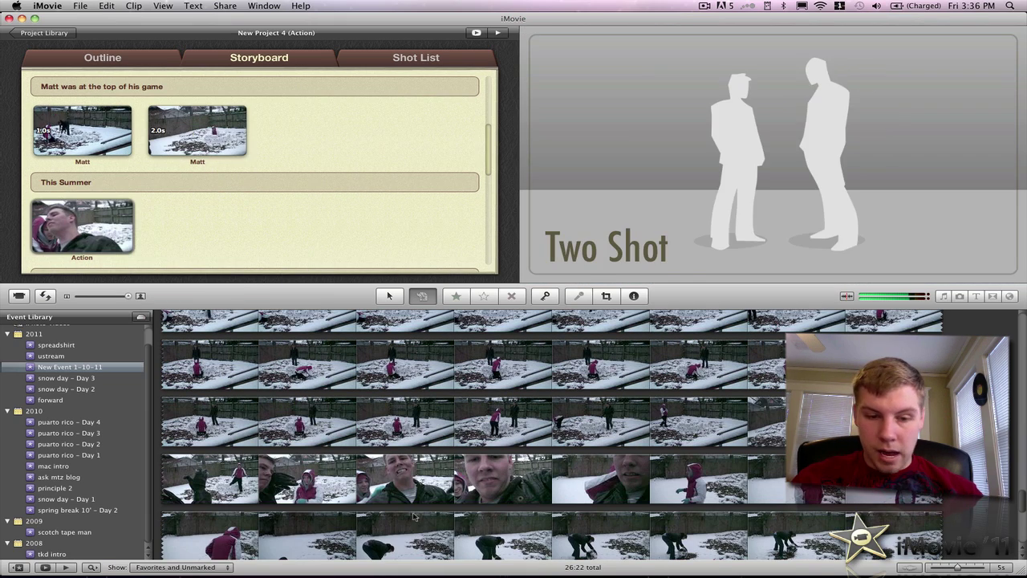
{"action": "scroll", "coordinate": [395, 472], "scroll_direction": "down", "scroll_amount": 5}
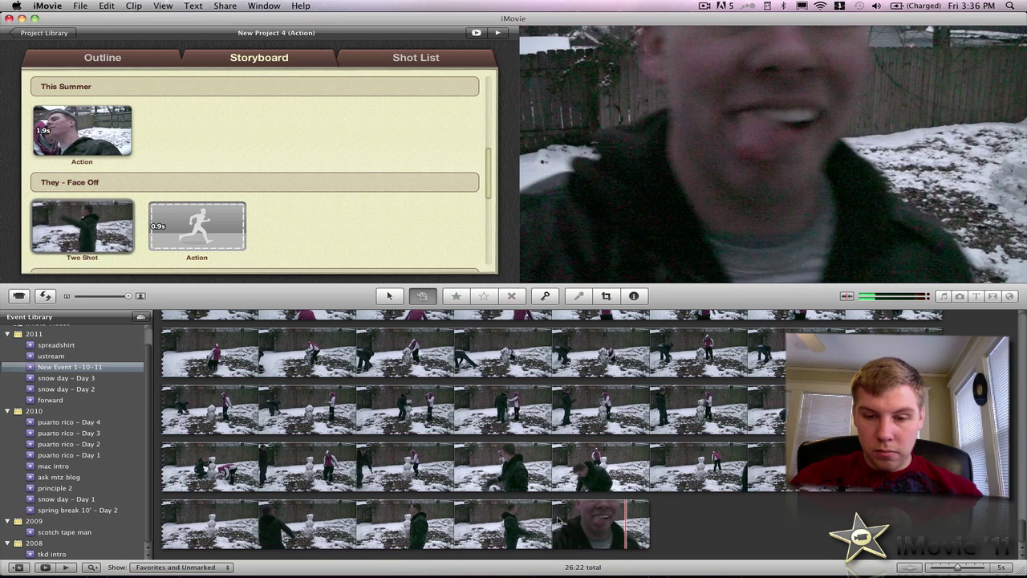
{"action": "left_click", "coordinate": [560, 520]}
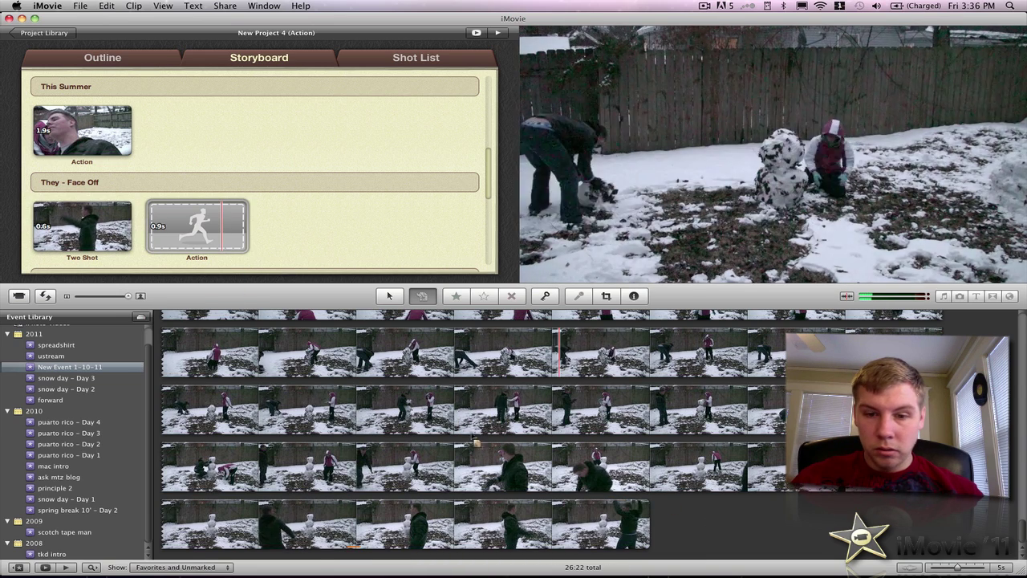
{"action": "left_click", "coordinate": [618, 520]}
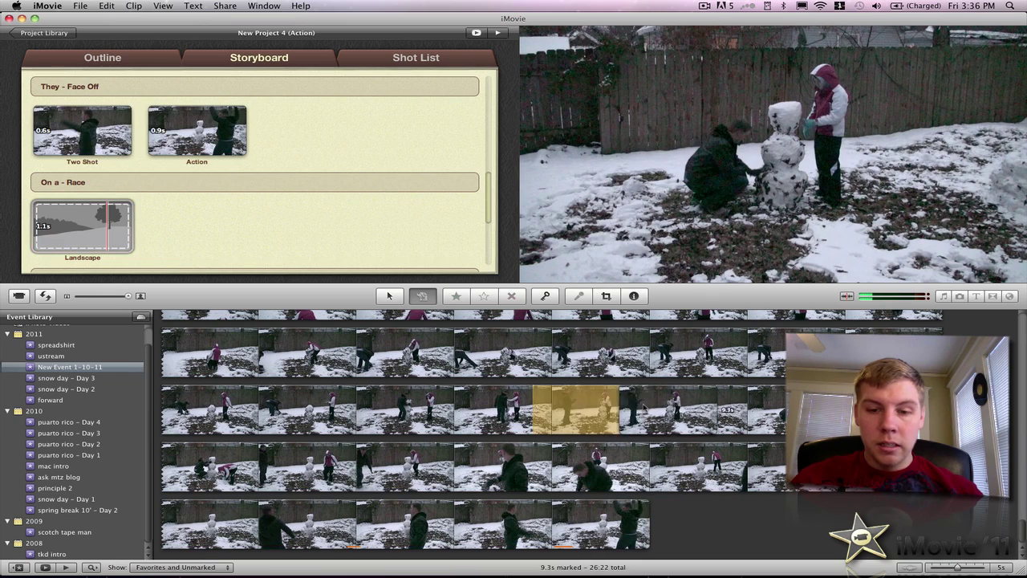
{"action": "left_click", "coordinate": [545, 401]}
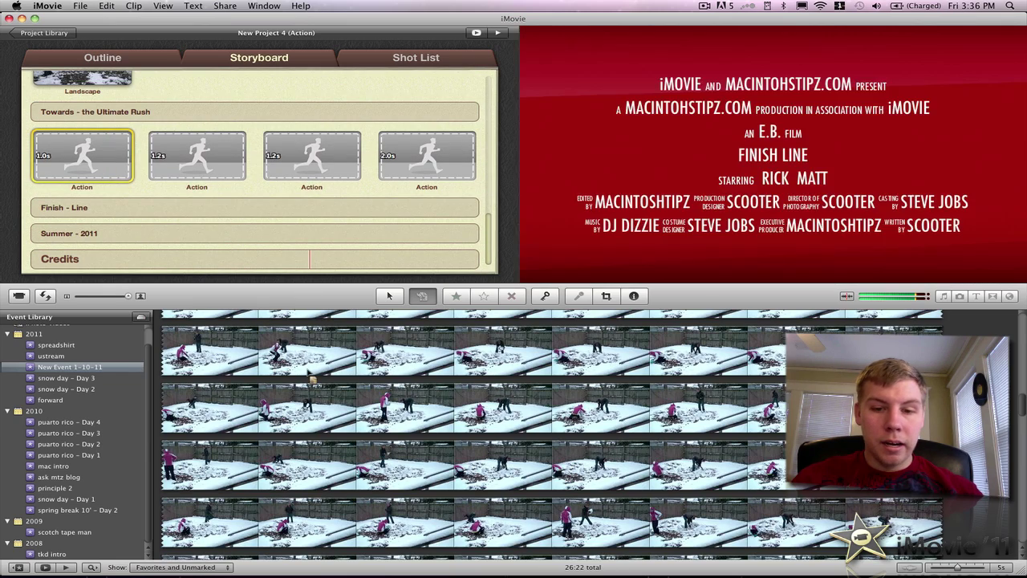
Step: Fill the four remaining Action placeholders with snow clips
{"action": "left_click", "coordinate": [529, 410]}
{"action": "left_click", "coordinate": [554, 456]}
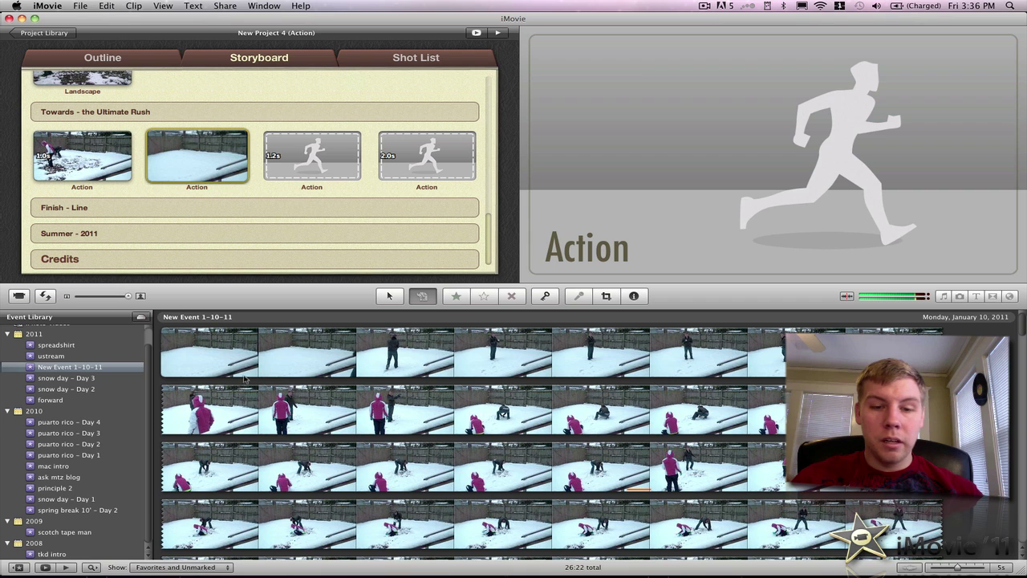
{"action": "left_click", "coordinate": [243, 378]}
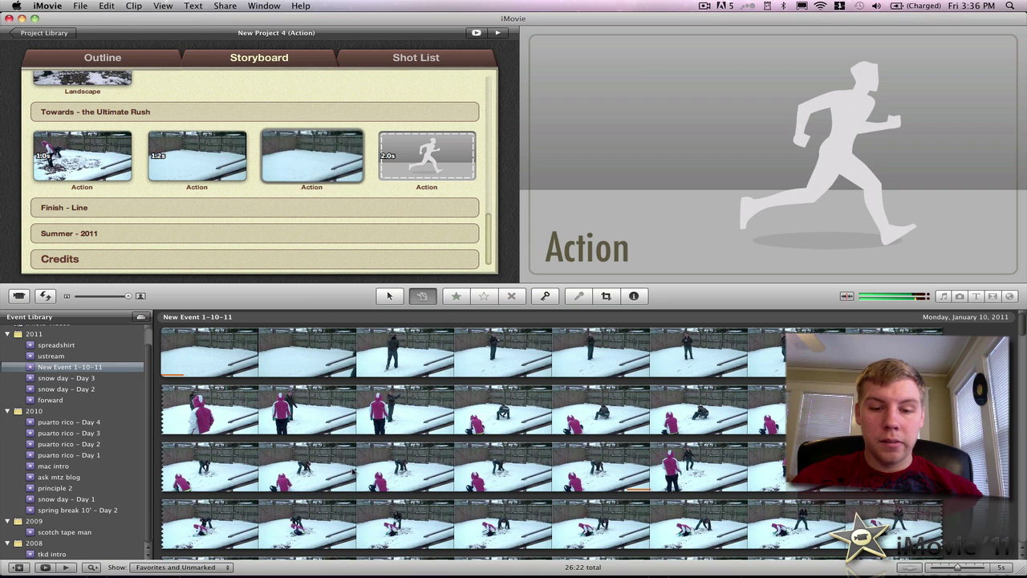
{"action": "left_click", "coordinate": [336, 454]}
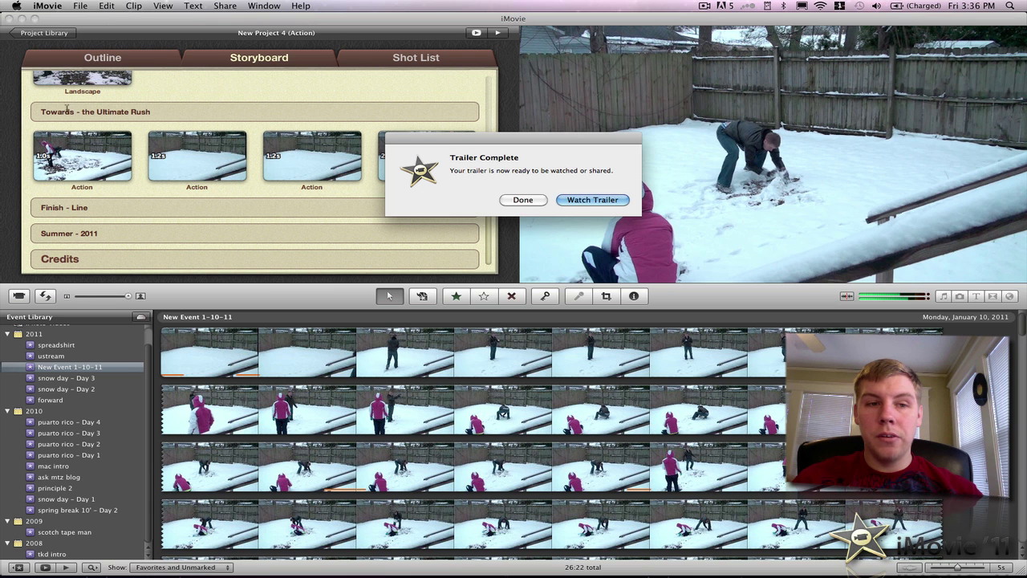
Step: Watch the completed Finish Line trailer from the Trailer Complete notice
{"action": "left_click", "coordinate": [598, 199]}
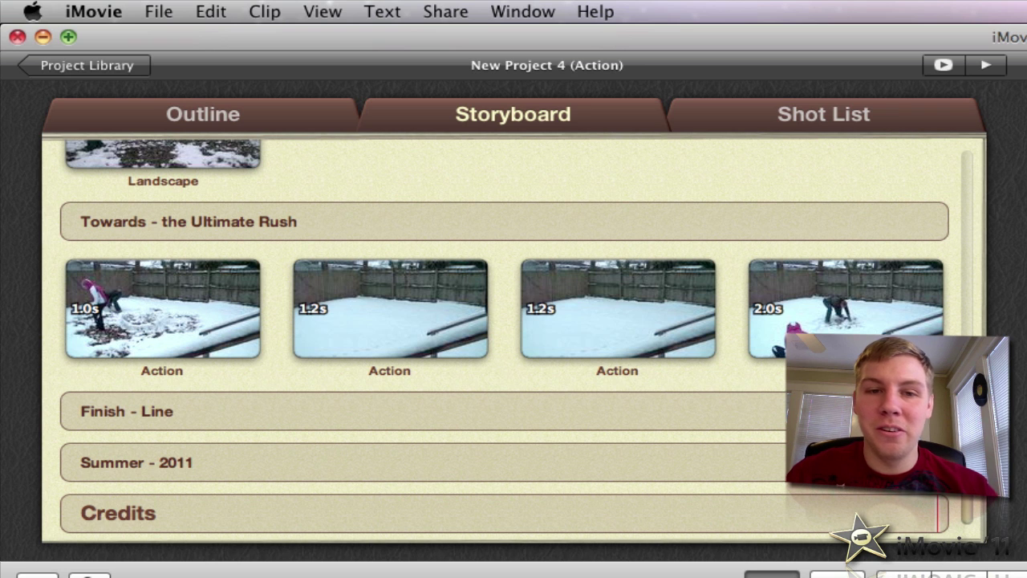
Step: Browse the Shot List's Rick, Matt and Action groups, then return to the Project Library
{"action": "left_click", "coordinate": [808, 130]}
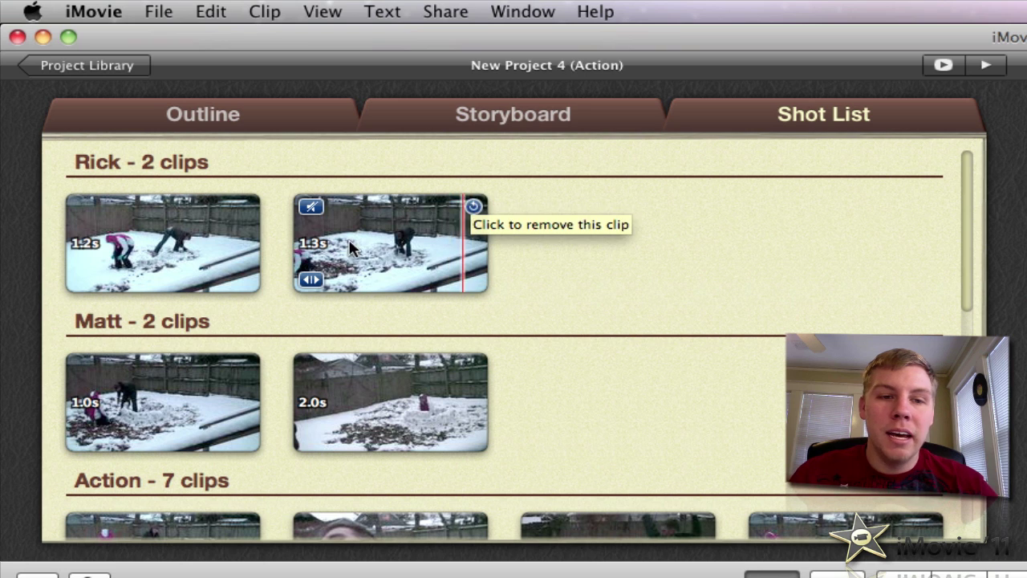
{"action": "scroll", "coordinate": [632, 217], "scroll_direction": "down", "scroll_amount": 3}
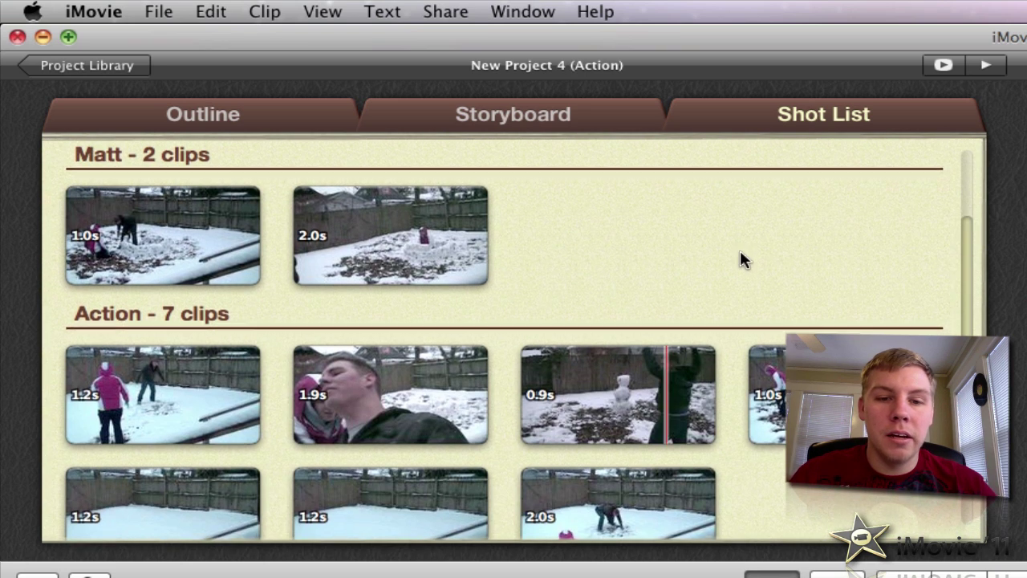
{"action": "scroll", "coordinate": [722, 265], "scroll_direction": "down", "scroll_amount": 5}
{"action": "scroll", "coordinate": [527, 281], "scroll_direction": "up", "scroll_amount": 8}
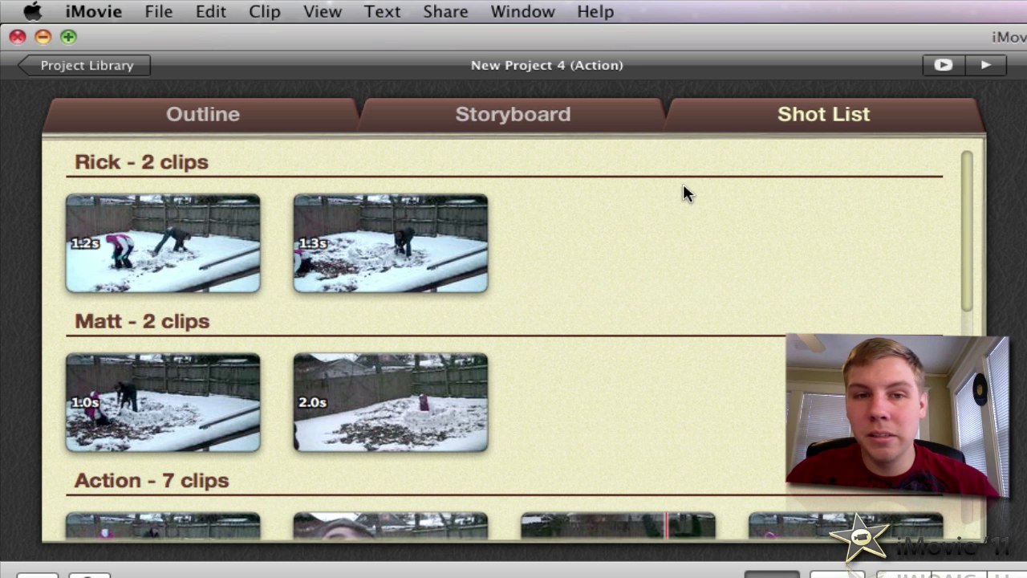
{"action": "left_click", "coordinate": [119, 71]}
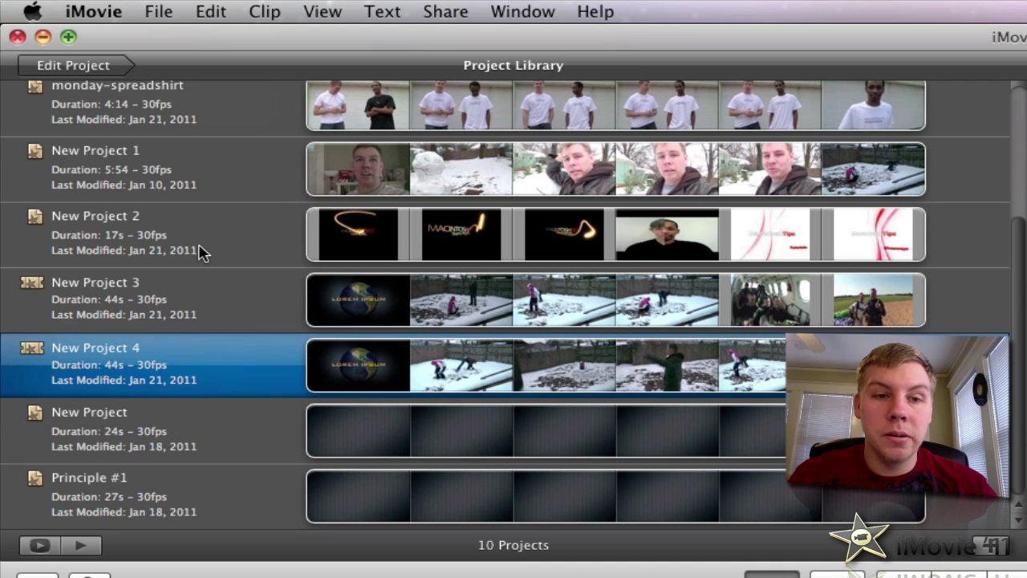
Step: Select New Project 2 in the library and open it for editing
{"action": "left_click", "coordinate": [206, 254]}
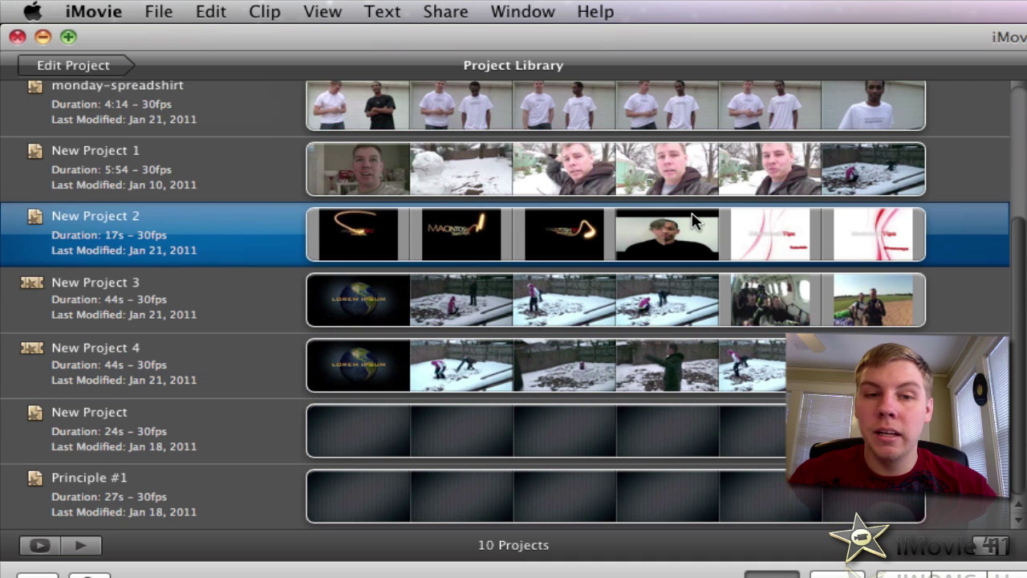
{"action": "double_click", "coordinate": [317, 263]}
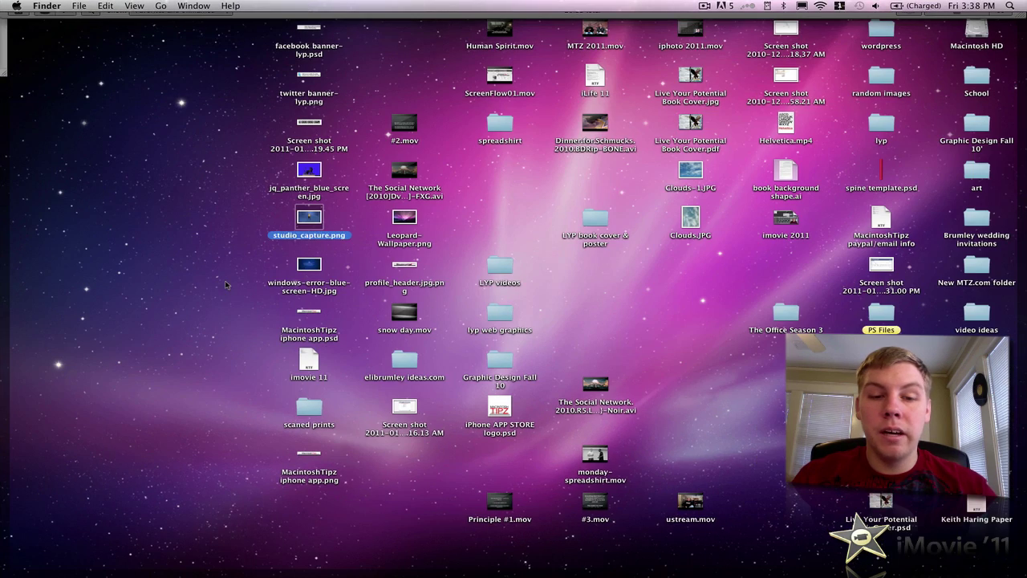
Step: Quick Look the blue error-screen image and studio_capture.png, then drag studio_capture.png onto the title clip
{"action": "left_click", "coordinate": [325, 275]}
{"action": "left_click", "coordinate": [307, 264]}
{"action": "key", "text": "space"}
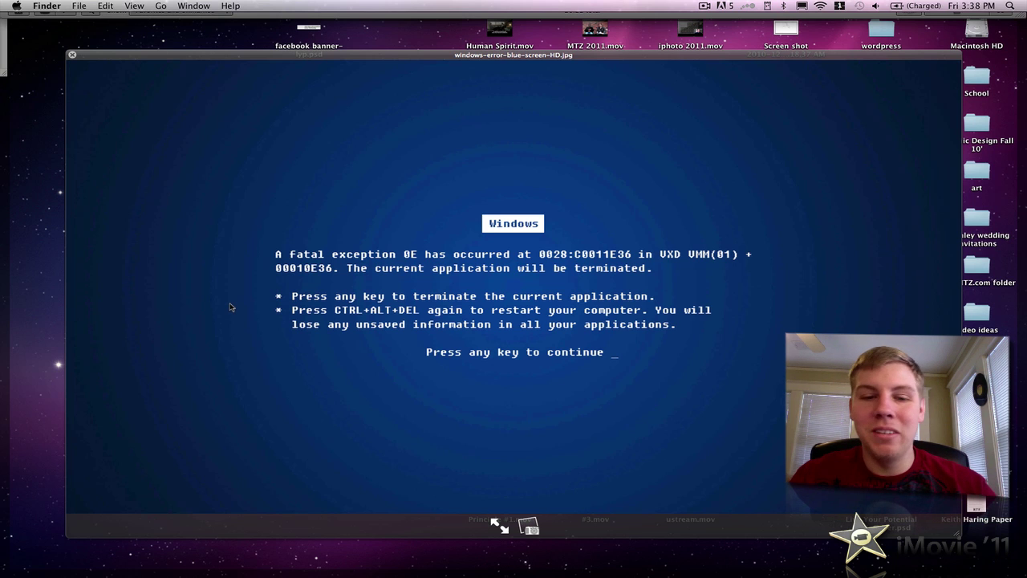
{"action": "key", "text": "space"}
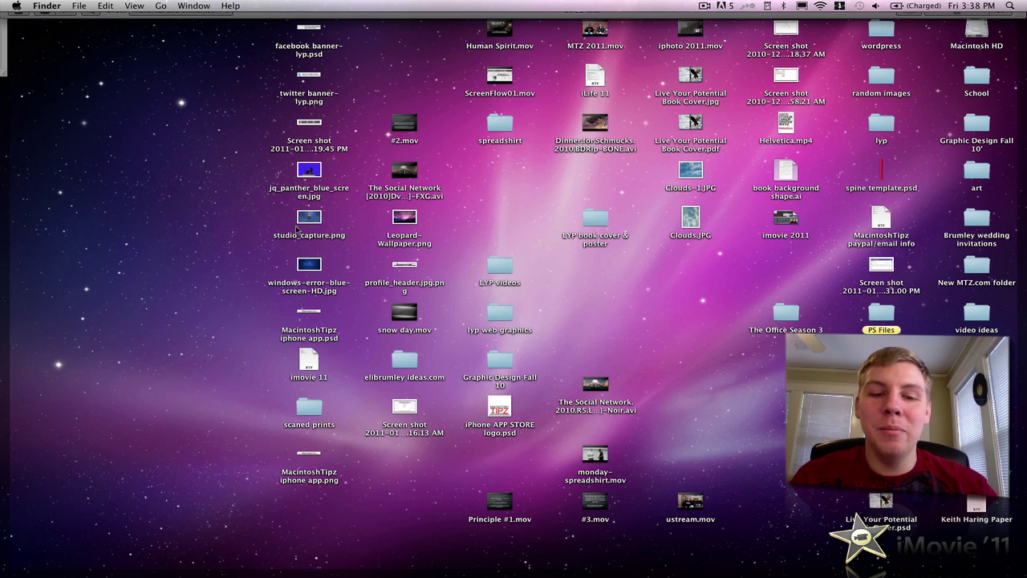
{"action": "key", "text": "space"}
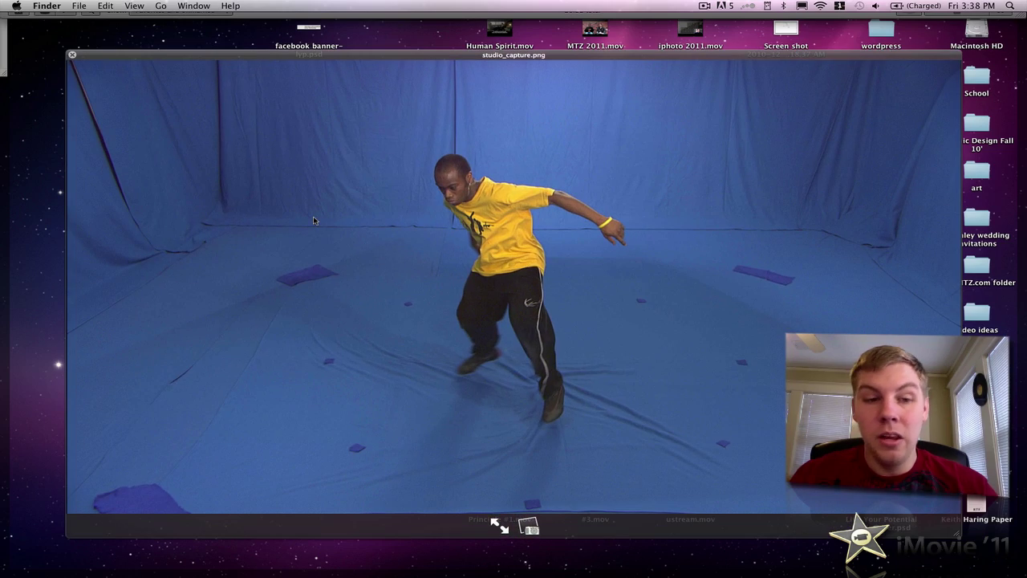
{"action": "key", "text": "space"}
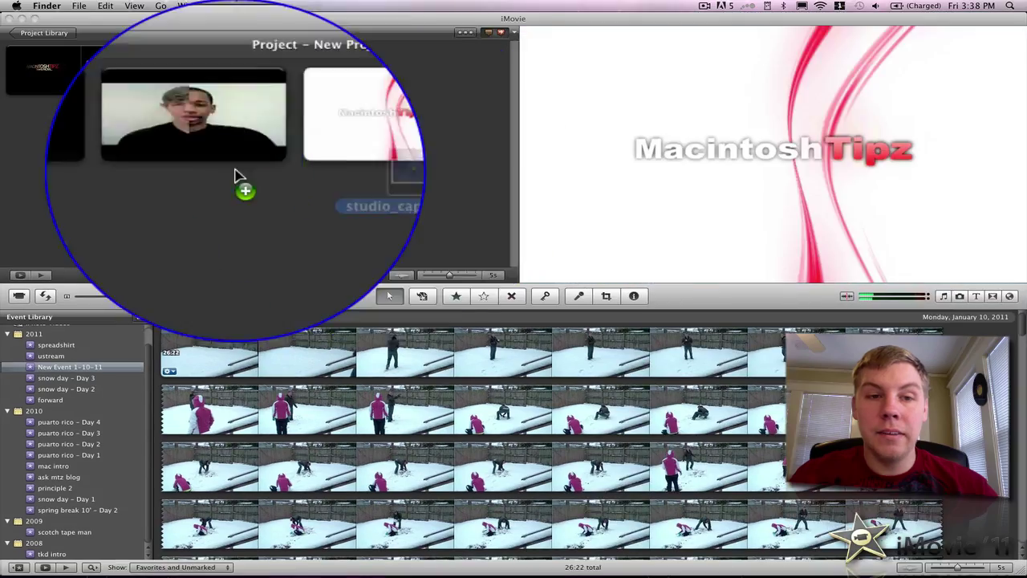
{"action": "left_click_drag", "start_coordinate": [236, 175], "coordinate": [151, 156]}
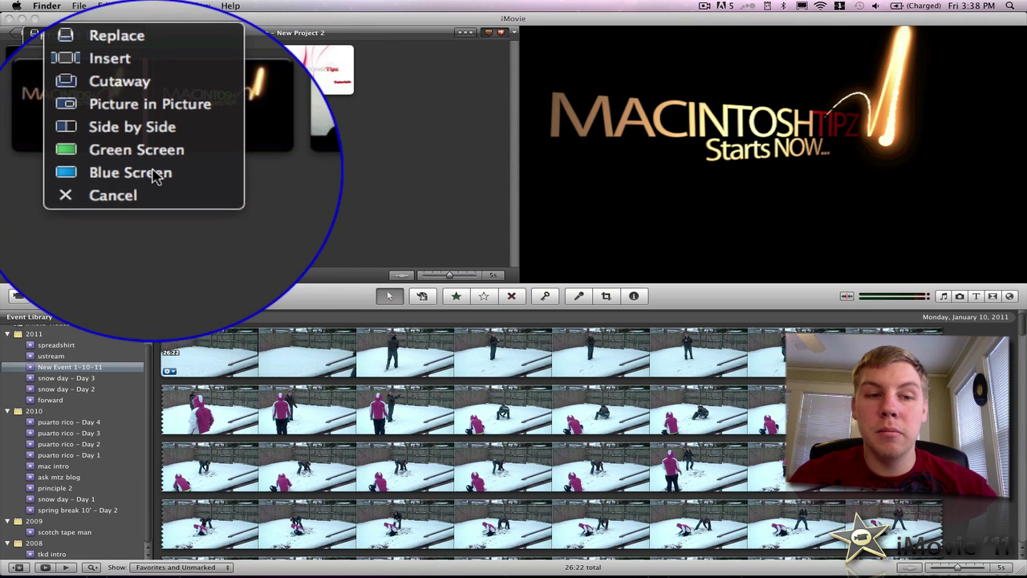
Step: Key the dancer in as a Blue Screen overlay over the second clip, then remove it
{"action": "left_click", "coordinate": [152, 181]}
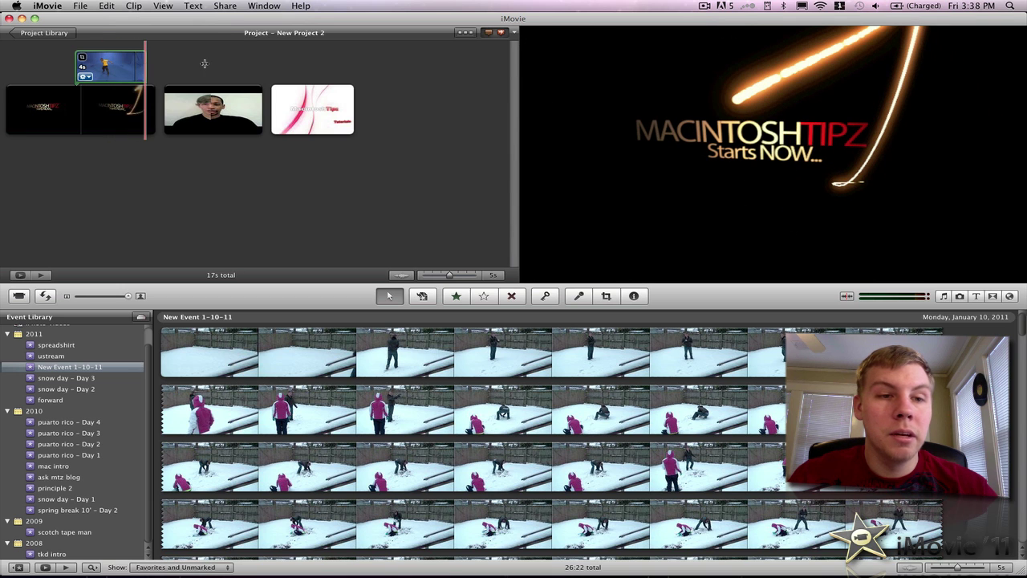
{"action": "left_click_drag", "start_coordinate": [112, 66], "coordinate": [171, 88]}
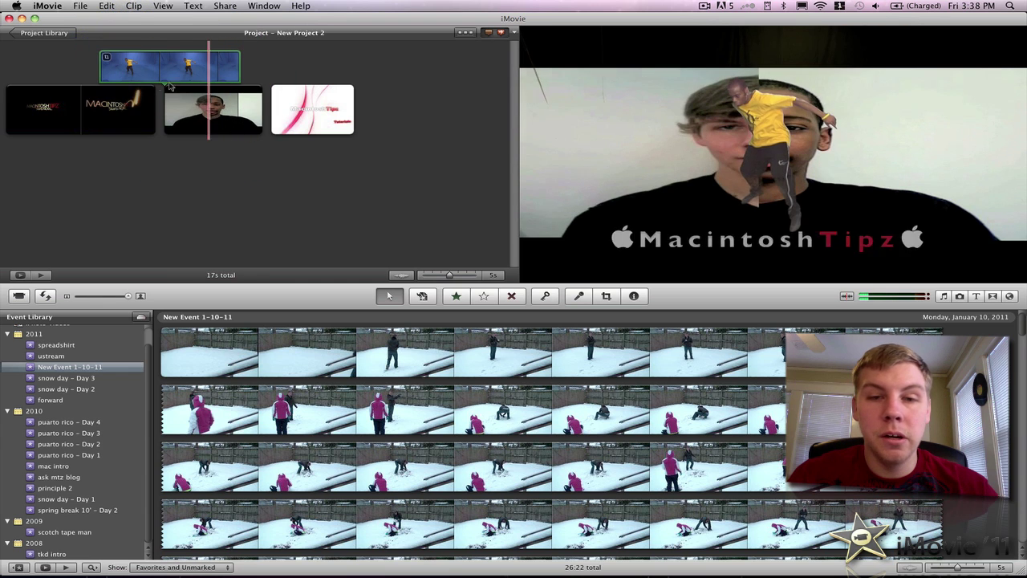
{"action": "left_click", "coordinate": [146, 71]}
{"action": "key", "text": "c"}
{"action": "key", "text": "super+z"}
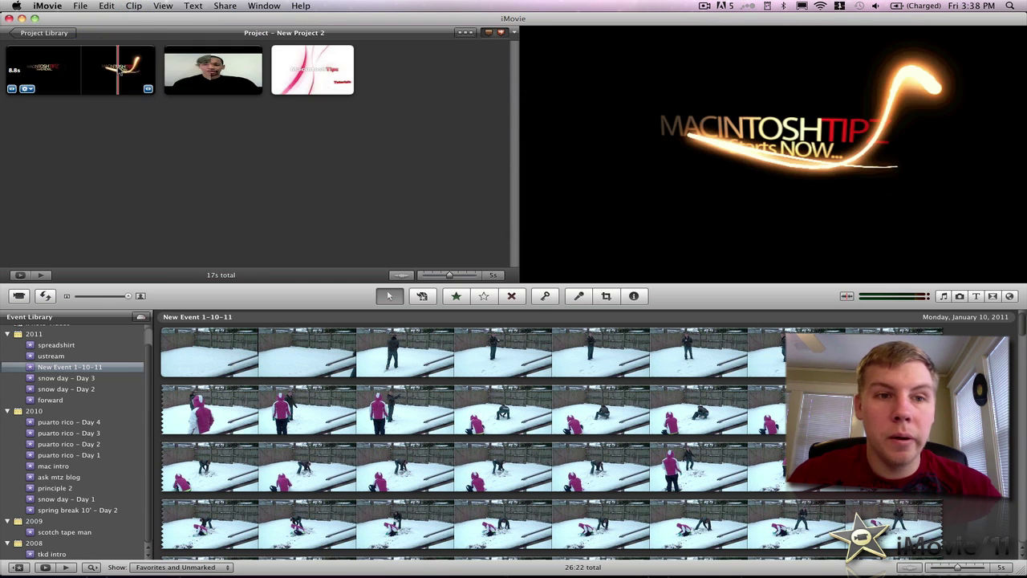
Step: Drop studio_capture.png from the desktop onto the title clip as a Side by Side overlay
{"action": "key", "text": "F11"}
{"action": "left_click", "coordinate": [272, 217]}
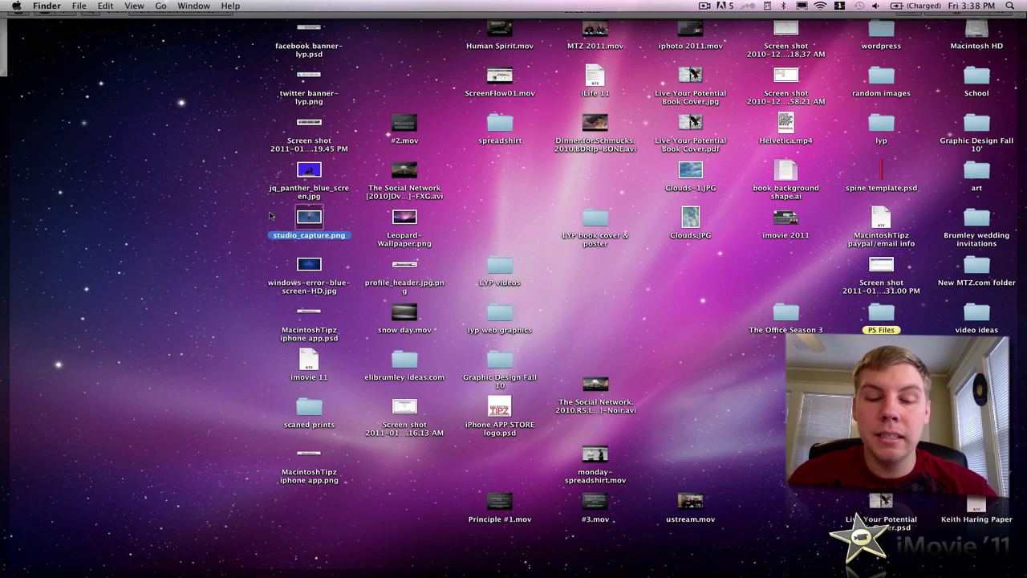
{"action": "left_click_drag", "start_coordinate": [305, 215], "coordinate": [72, 60]}
{"action": "key", "text": "F11"}
{"action": "left_click_drag", "start_coordinate": [142, 145], "coordinate": [144, 143]}
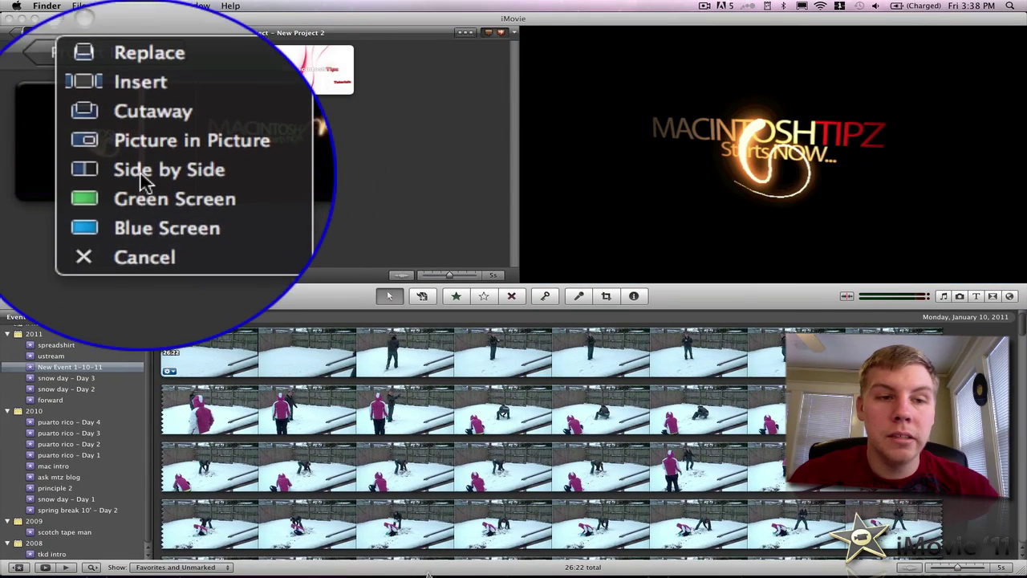
{"action": "left_click", "coordinate": [144, 171]}
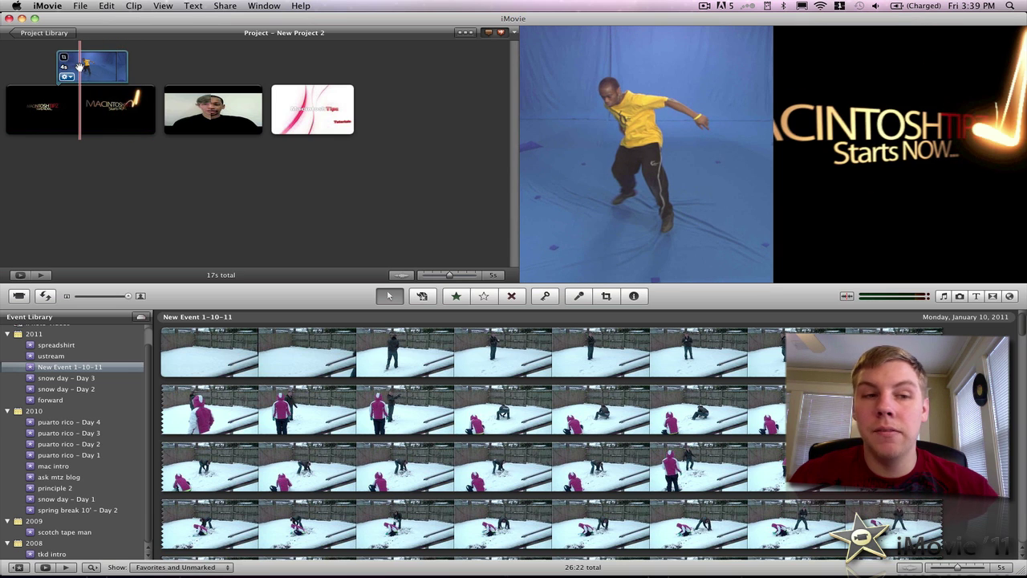
Step: Keep the dancer at Side by Side: Left with a manual 0.7s slide, then play the split
{"action": "double_click", "coordinate": [70, 69]}
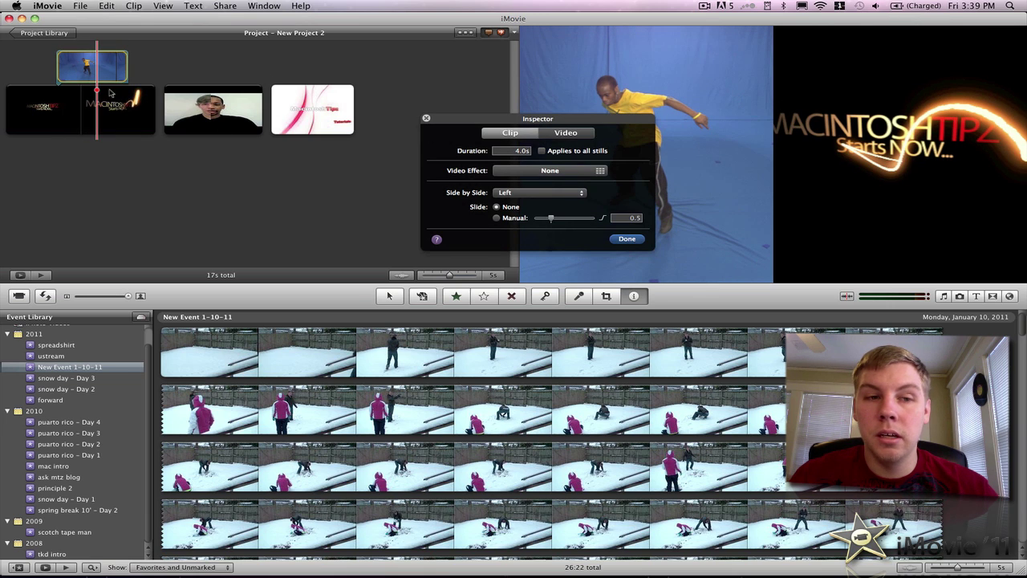
{"action": "left_click", "coordinate": [516, 193]}
{"action": "left_click", "coordinate": [516, 195]}
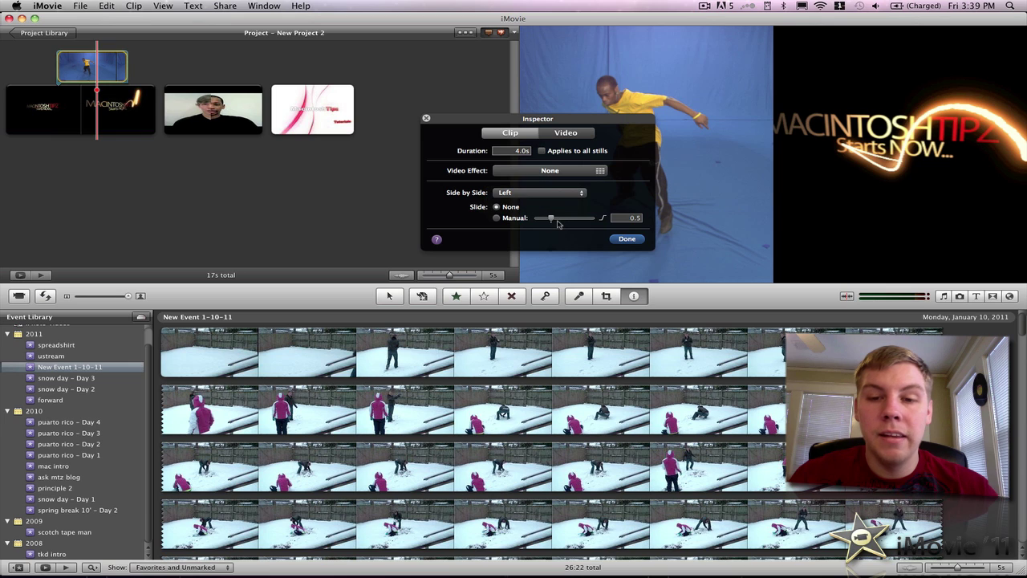
{"action": "left_click", "coordinate": [625, 239]}
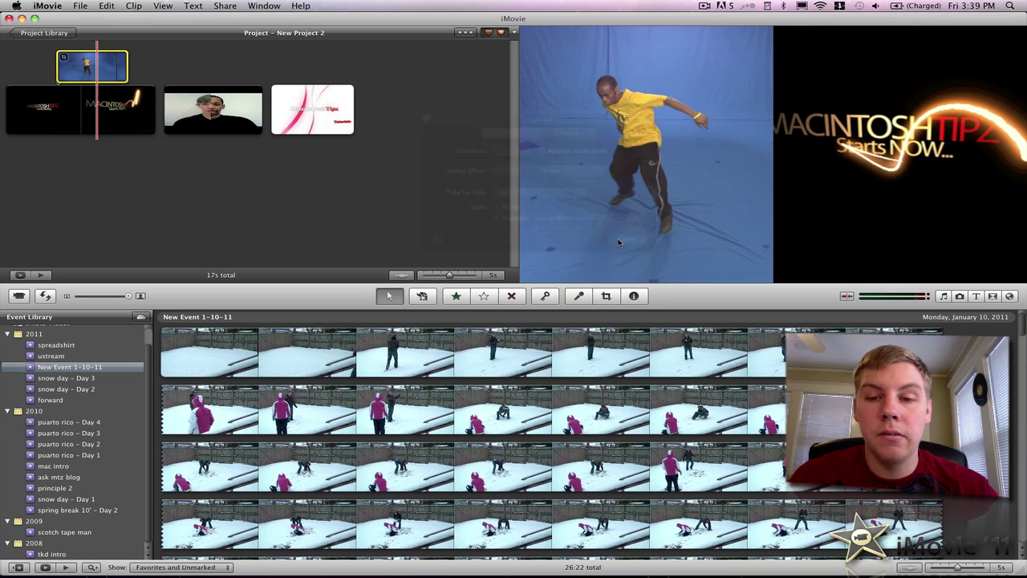
{"action": "key", "text": "space"}
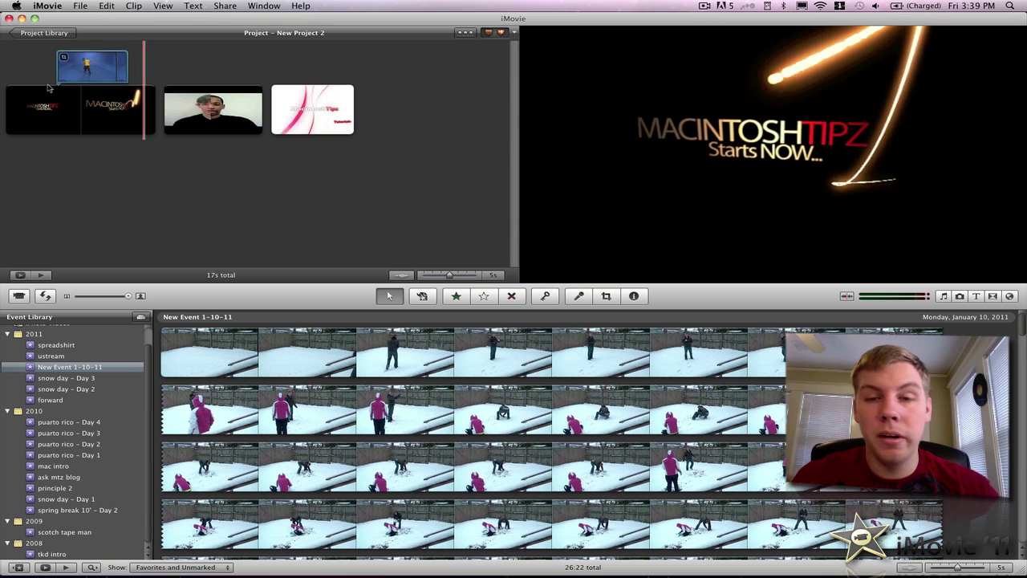
Step: Delete the dancer cutaway above the title, leaving three clips totalling 17s
{"action": "left_click", "coordinate": [48, 88]}
{"action": "left_click", "coordinate": [96, 64]}
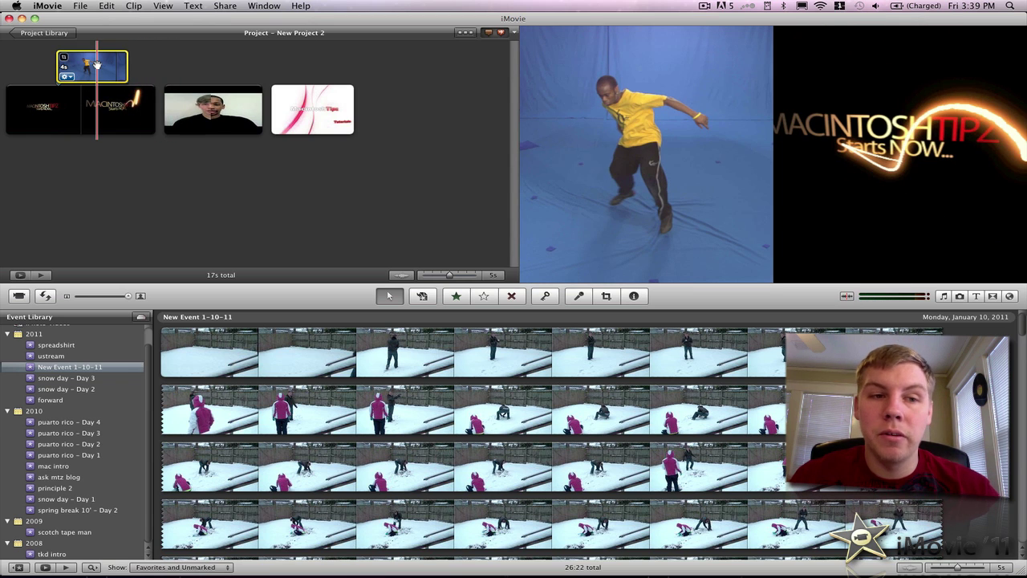
{"action": "key", "text": "Delete"}
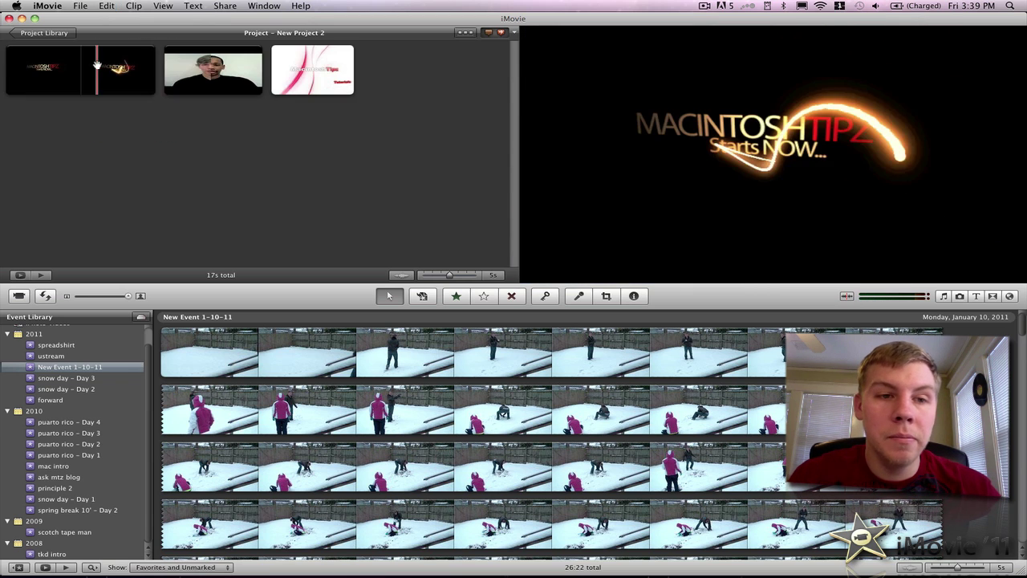
{"action": "left_click", "coordinate": [466, 34]}
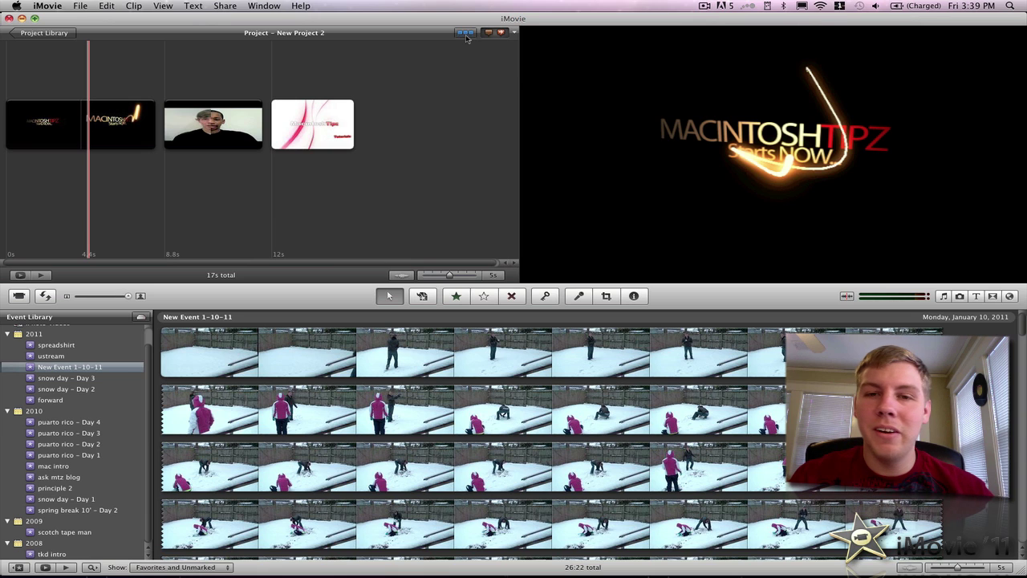
{"action": "left_click", "coordinate": [466, 34]}
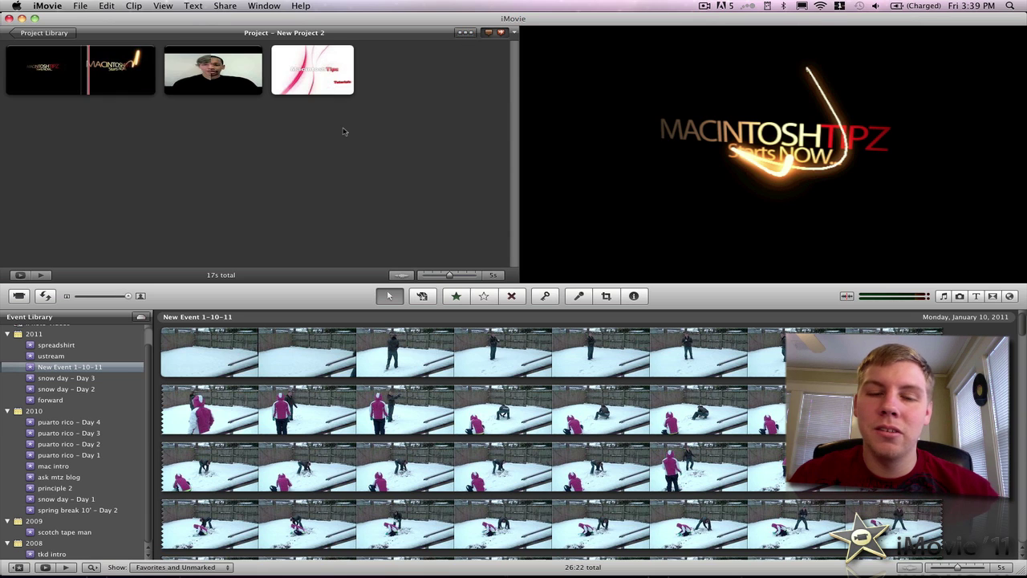